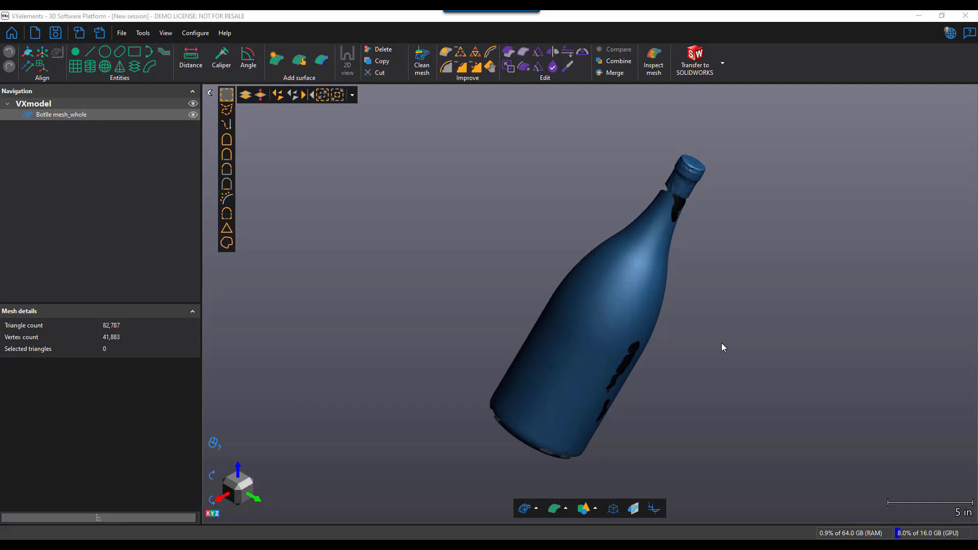
# - Orbit and zoom around the bottle scan to inspect its base end and surface
pyautogui.moveTo(722, 344)
pyautogui.mouseDown()
pyautogui.moveTo(489, 321)
pyautogui.moveTo(499, 298)
pyautogui.mouseUp()
pyautogui.scroll(-3, 655, 158)
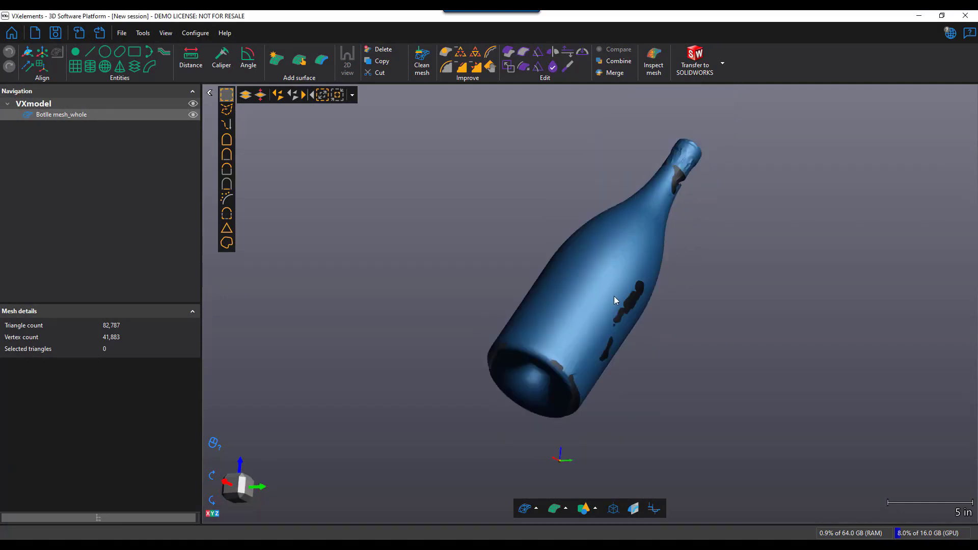
pyautogui.moveTo(611, 297); pyautogui.dragTo(652, 307)
pyautogui.scroll(5, 651, 307)
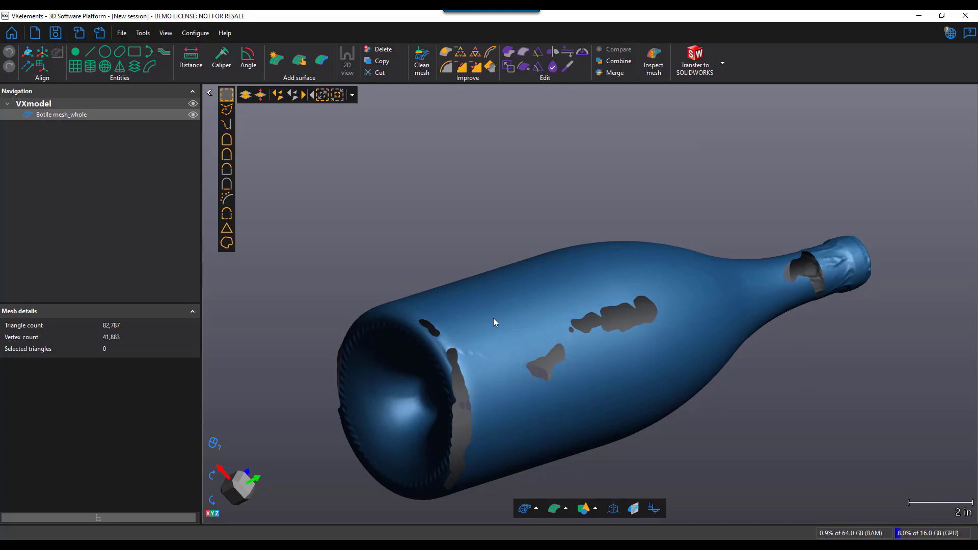
pyautogui.moveTo(656, 383); pyautogui.dragTo(626, 365)
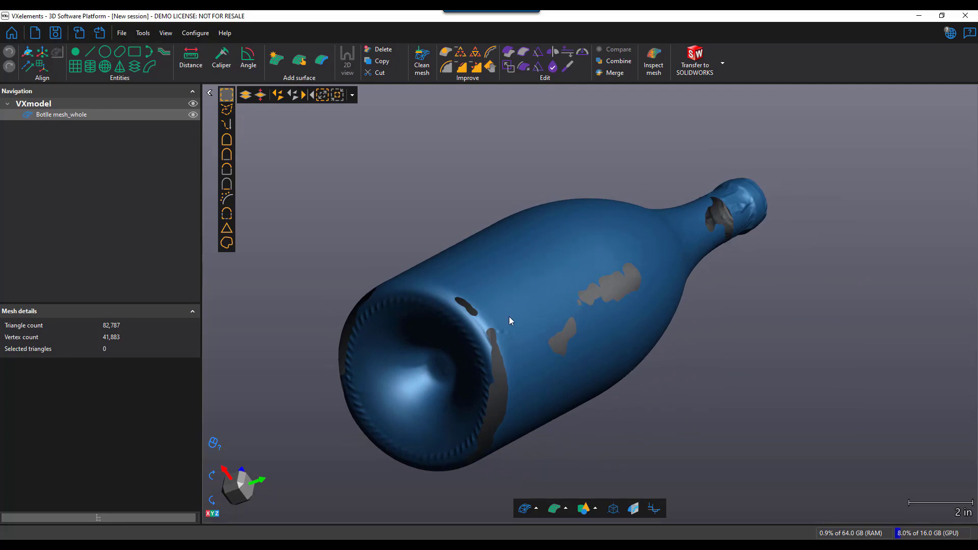
# - Switch to the Z+ predefined view, then orbit until the bottle lies horizontally
pyautogui.rightClick(277, 185)
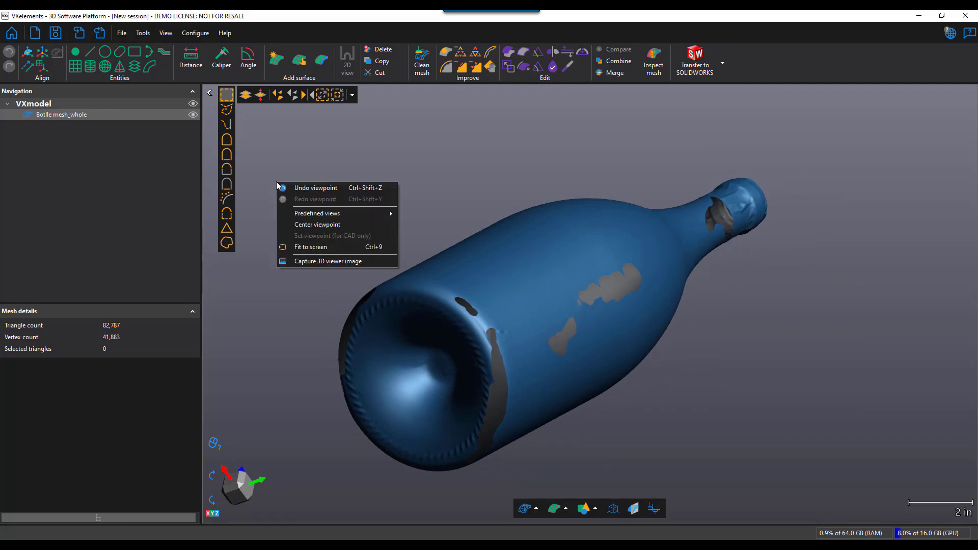
pyautogui.moveTo(299, 214)
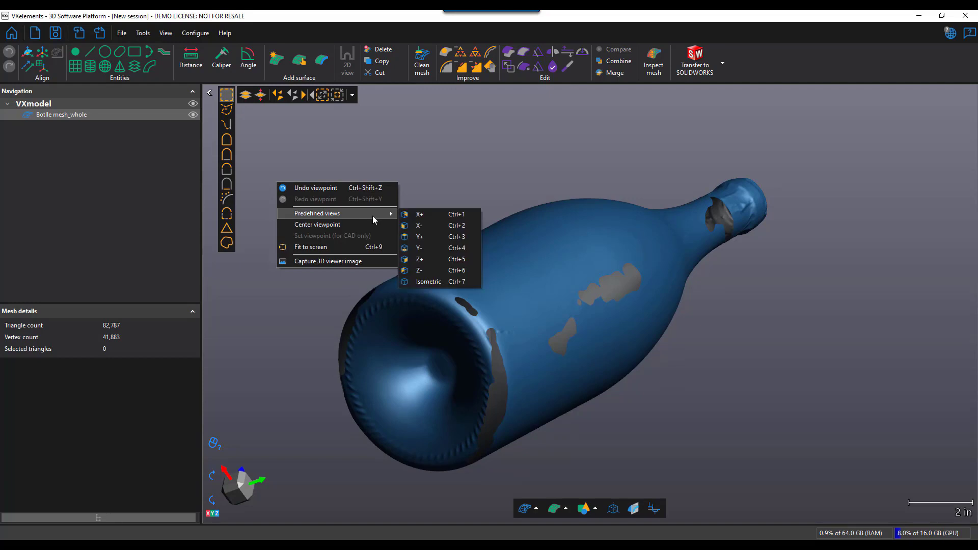
pyautogui.click(443, 265)
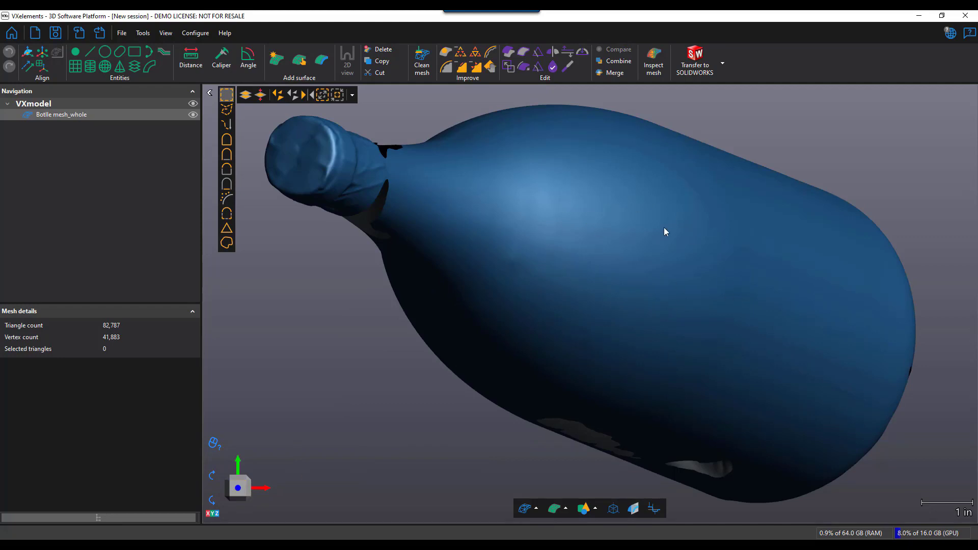
pyautogui.scroll(-5, 625, 268)
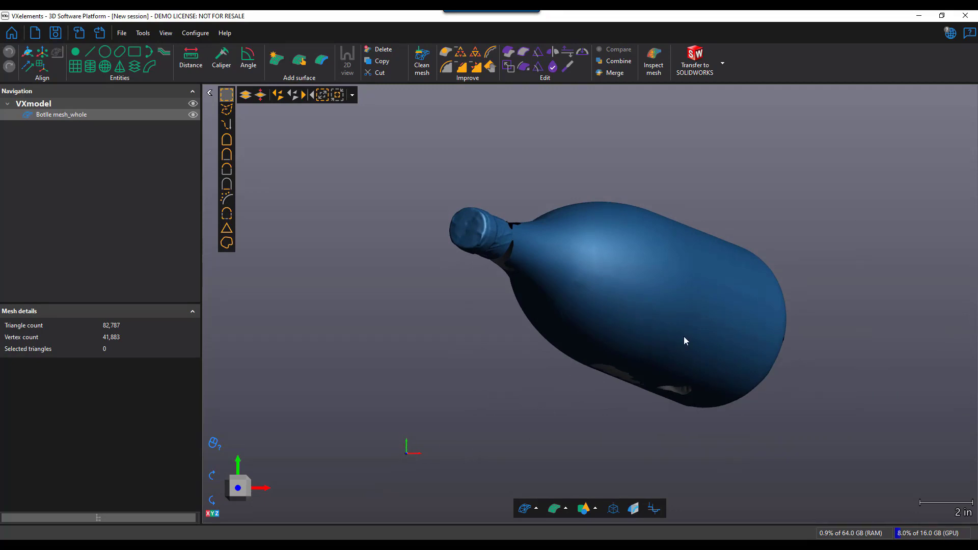
pyautogui.moveTo(689, 335); pyautogui.dragTo(731, 326)
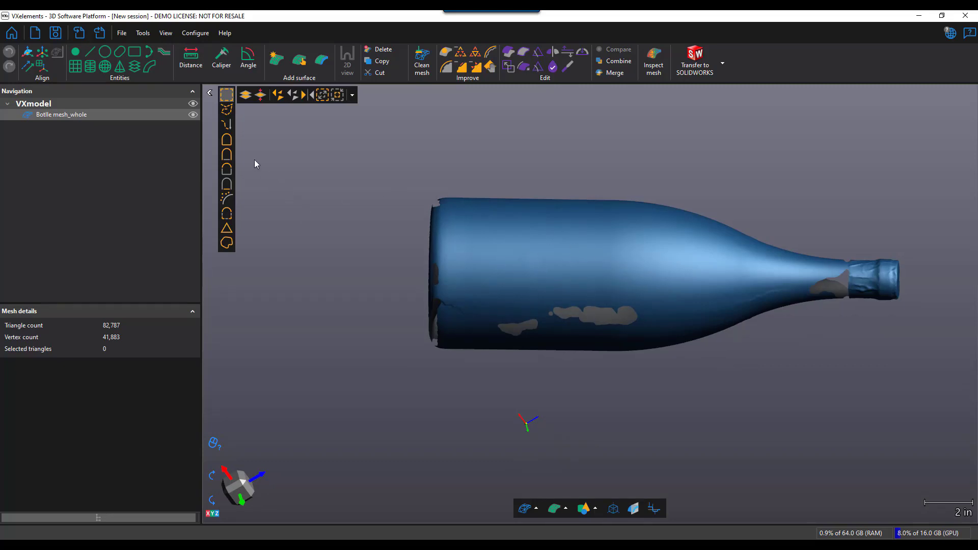
# - Polygon-select the bottle's label band and fit Cylinder 1 to it
pyautogui.click(227, 109)
pyautogui.click(246, 99)
pyautogui.click(479, 182)
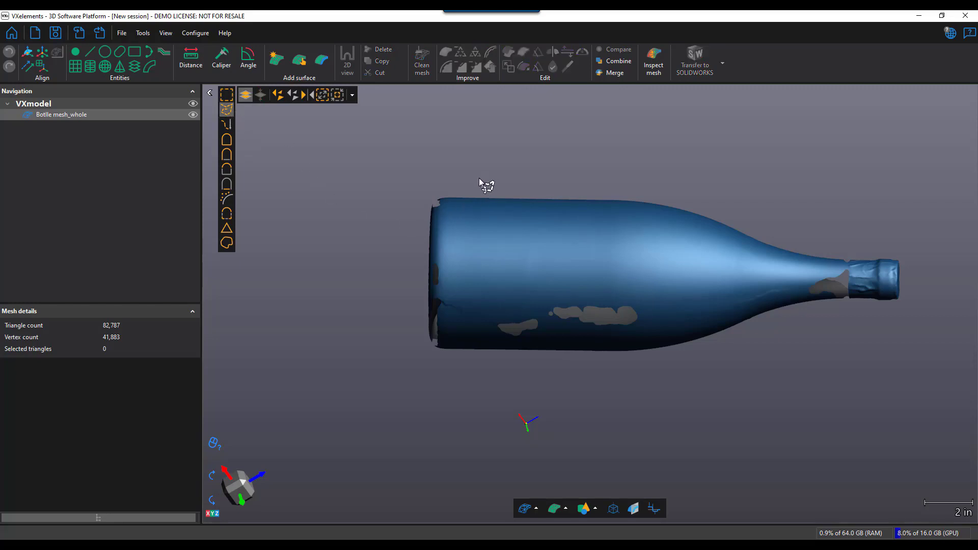
pyautogui.click(469, 402)
pyautogui.click(589, 405)
pyautogui.click(610, 405)
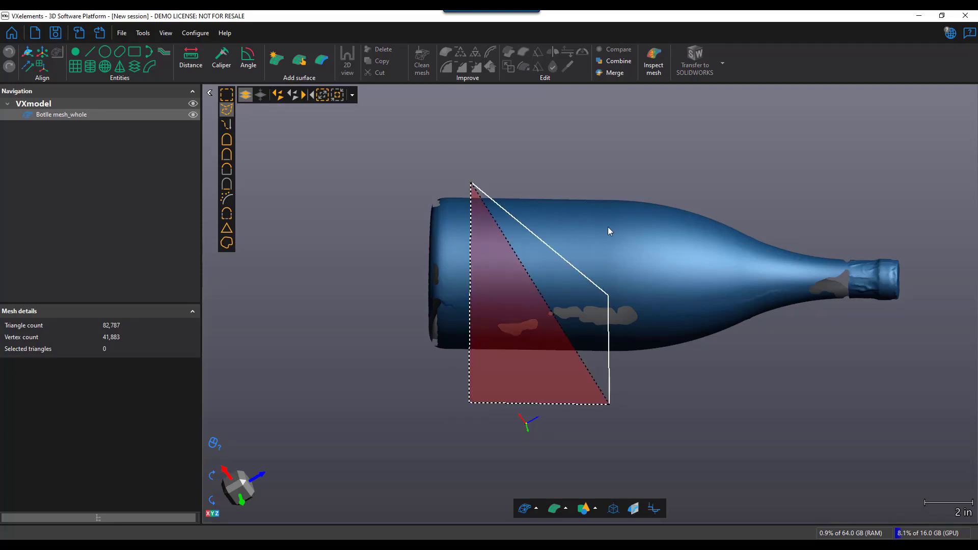
pyautogui.click(602, 177)
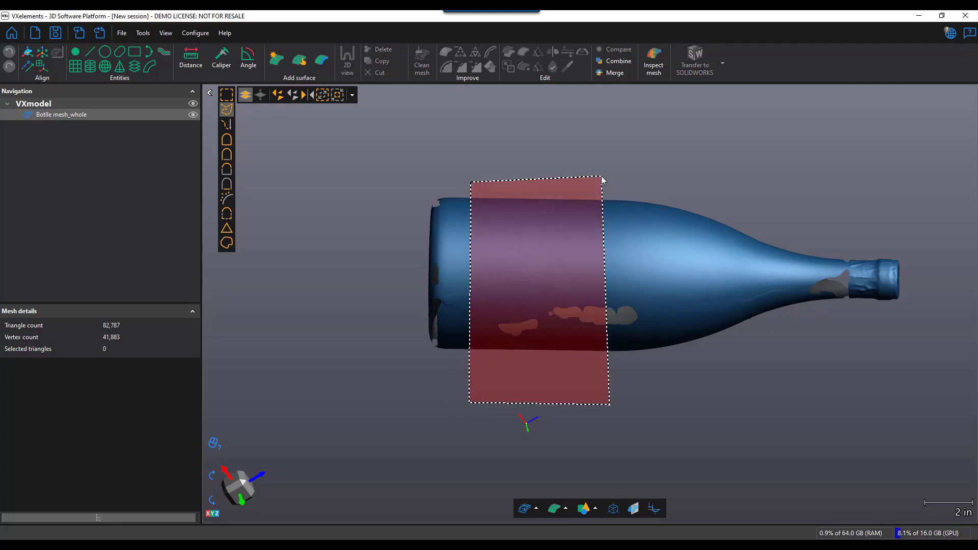
pyautogui.doubleClick(603, 179)
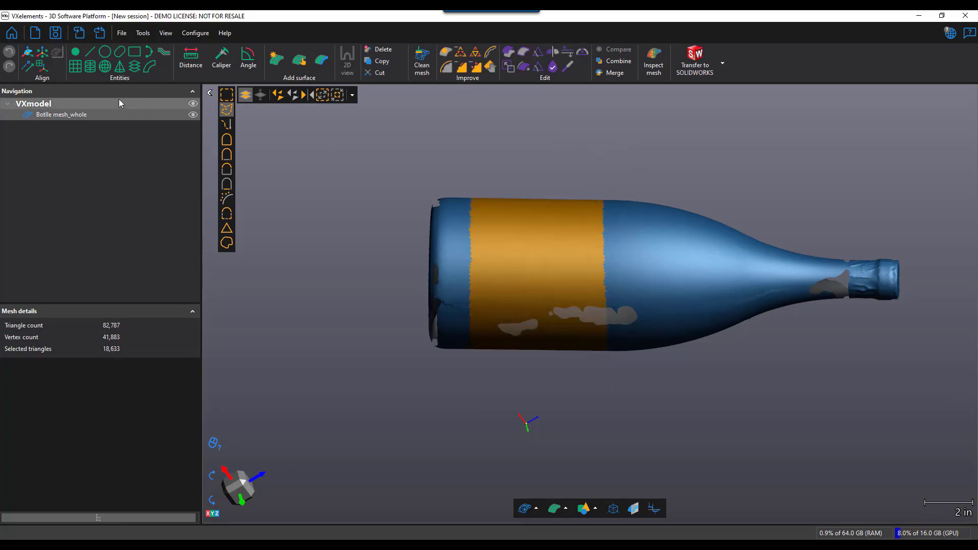
pyautogui.click(92, 70)
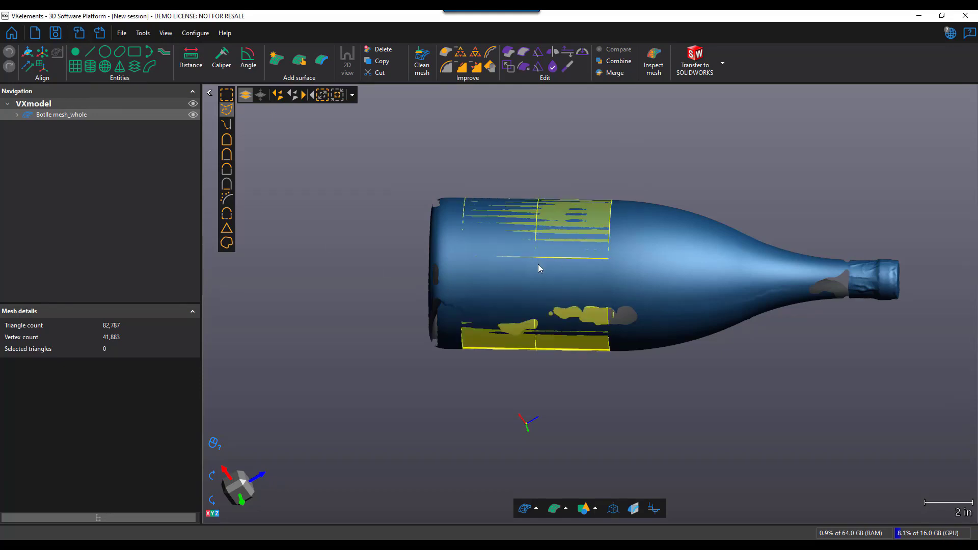
pyautogui.moveTo(434, 320); pyautogui.dragTo(465, 332)
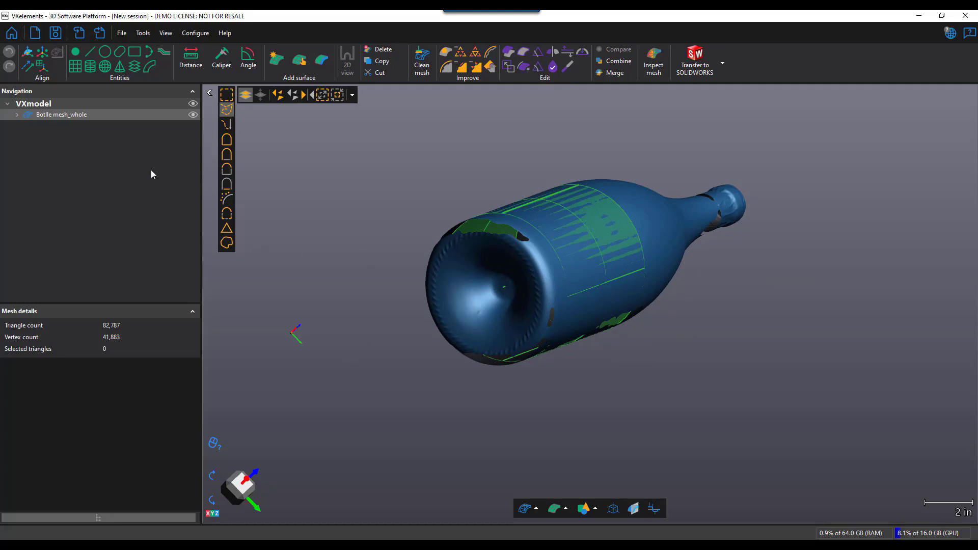
# - Set up a constructed plane by Point and normal line, with Cylinder 1 - Axis as normal
pyautogui.click(80, 71)
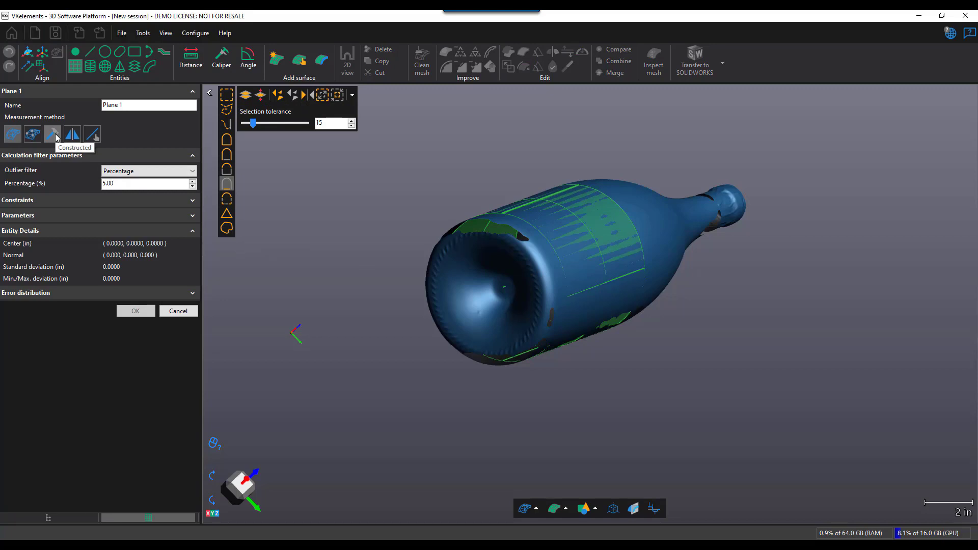
pyautogui.click(53, 134)
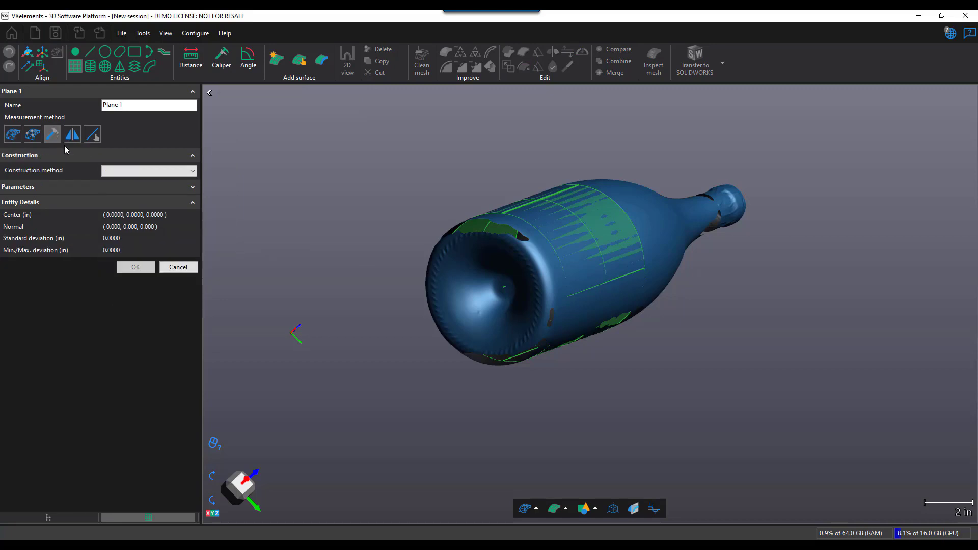
pyautogui.click(132, 172)
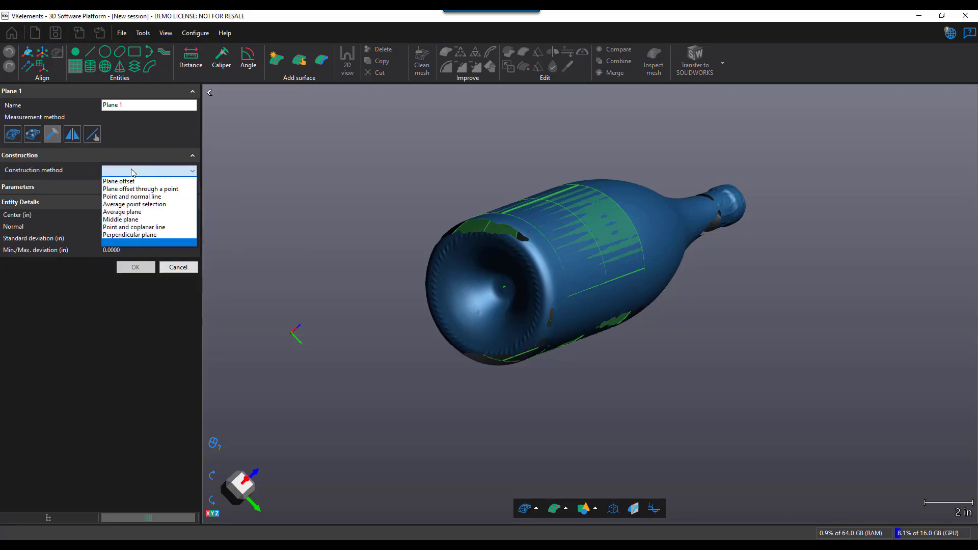
pyautogui.click(144, 196)
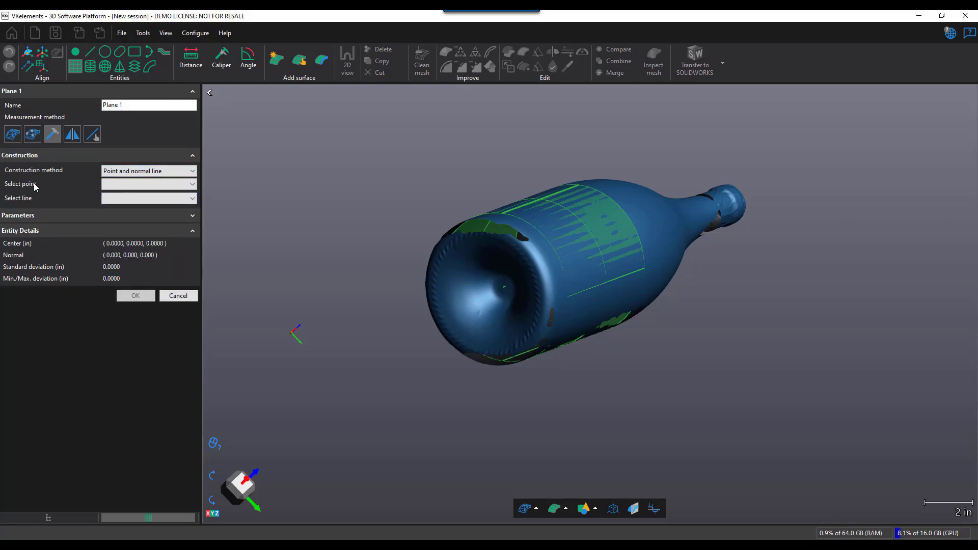
pyautogui.click(108, 184)
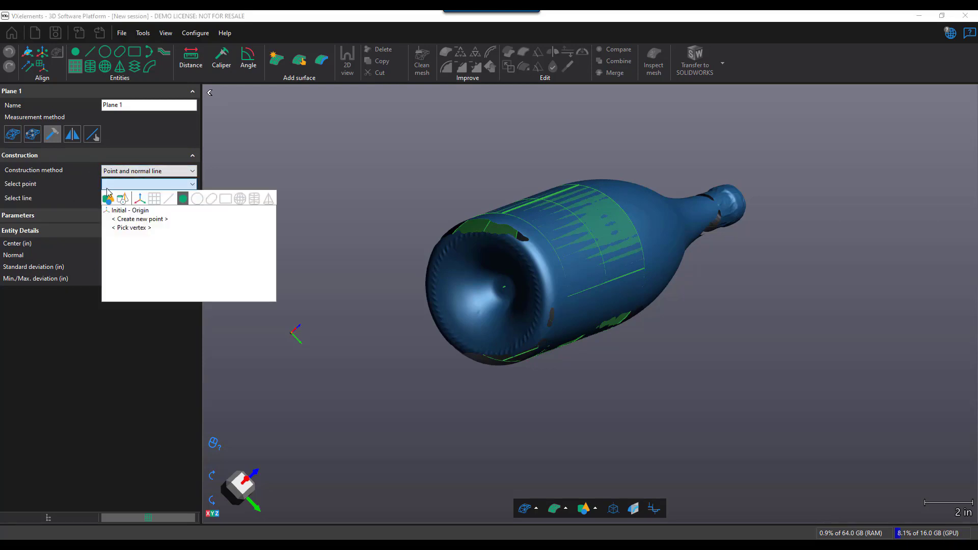
pyautogui.click(126, 228)
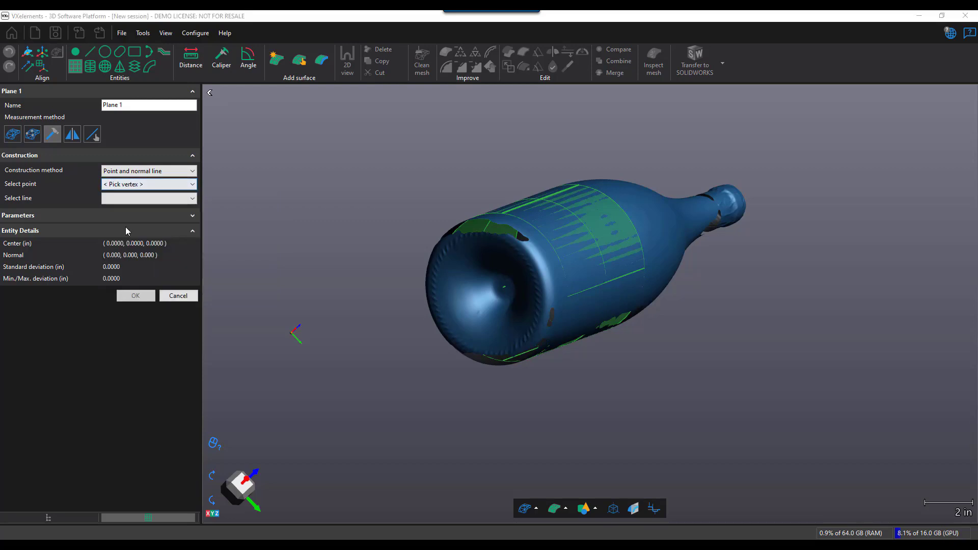
pyautogui.click(122, 202)
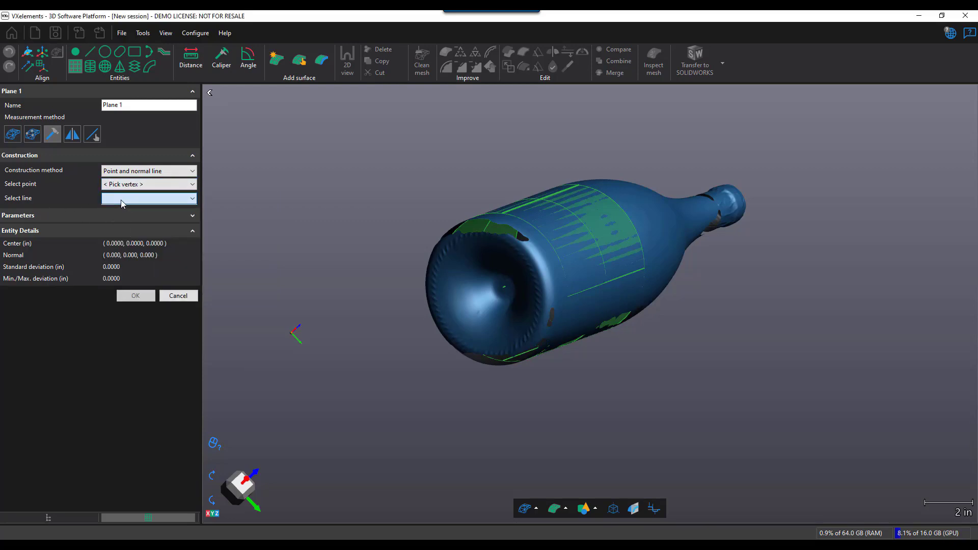
pyautogui.click(123, 212)
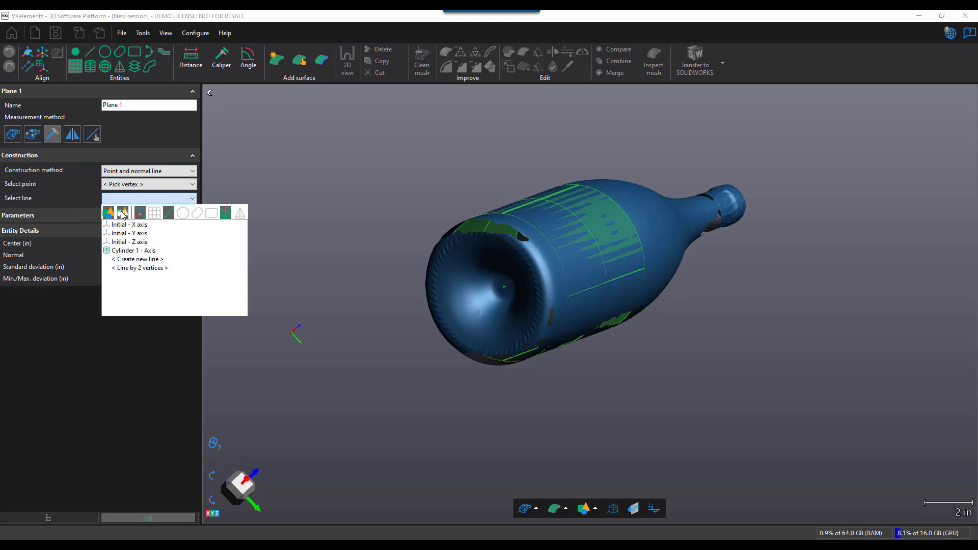
pyautogui.click(137, 251)
# - Pick a vertex on the bottle's base edge as the point and confirm Plane 1
pyautogui.scroll(-2, 536, 317)
pyautogui.scroll(5, 537, 313)
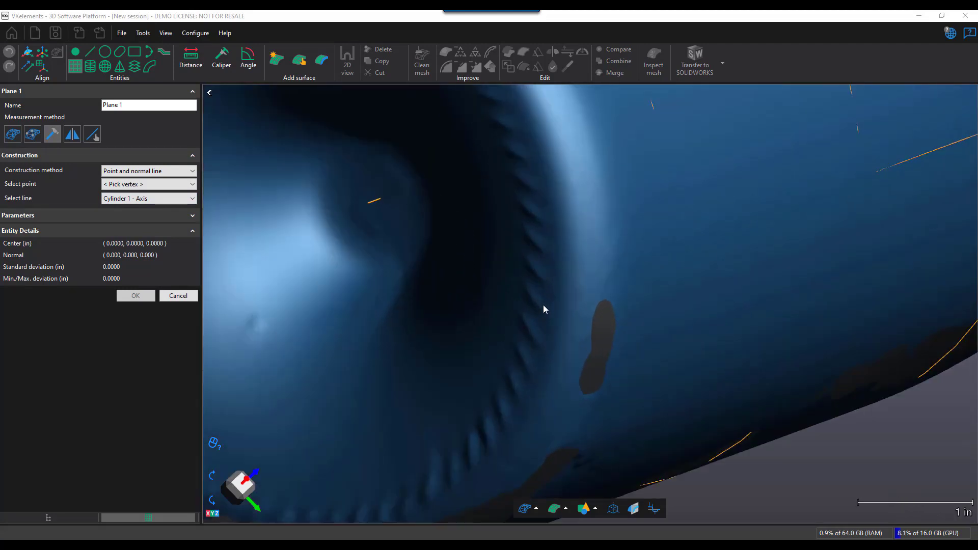
pyautogui.scroll(4, 543, 306)
pyautogui.scroll(-4, 545, 345)
pyautogui.click(546, 349)
pyautogui.scroll(-4, 561, 349)
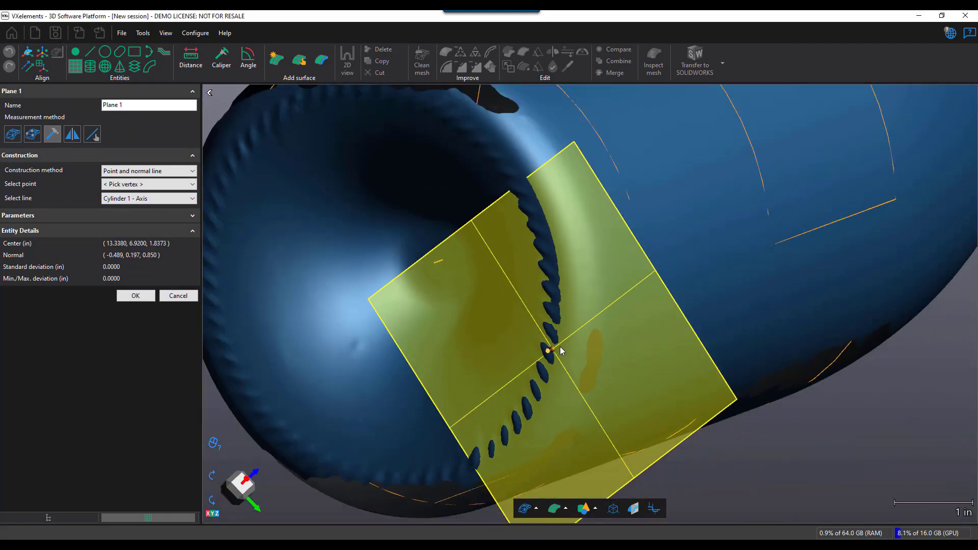
pyautogui.moveTo(560, 346); pyautogui.dragTo(523, 332, button='middle')
pyautogui.moveTo(523, 331); pyautogui.dragTo(498, 341)
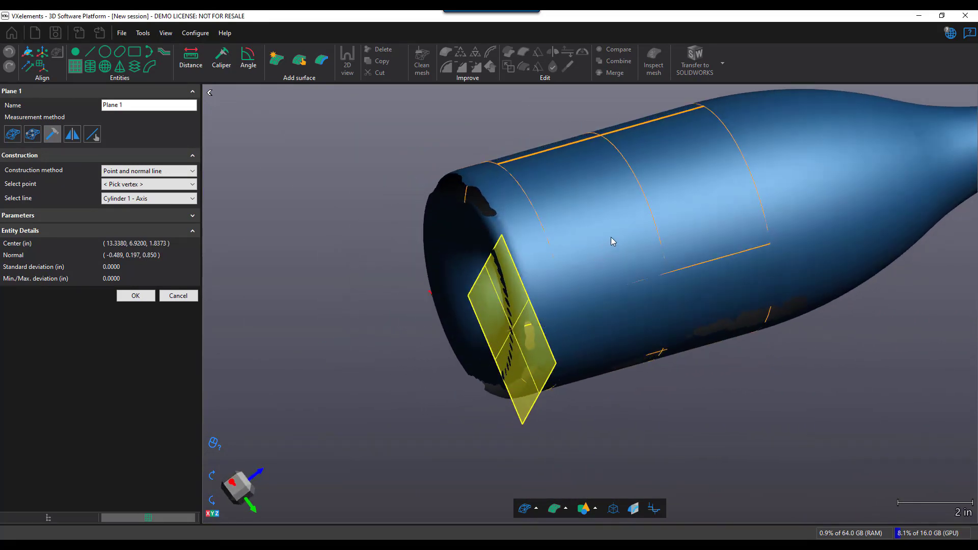
pyautogui.scroll(-2, 629, 240)
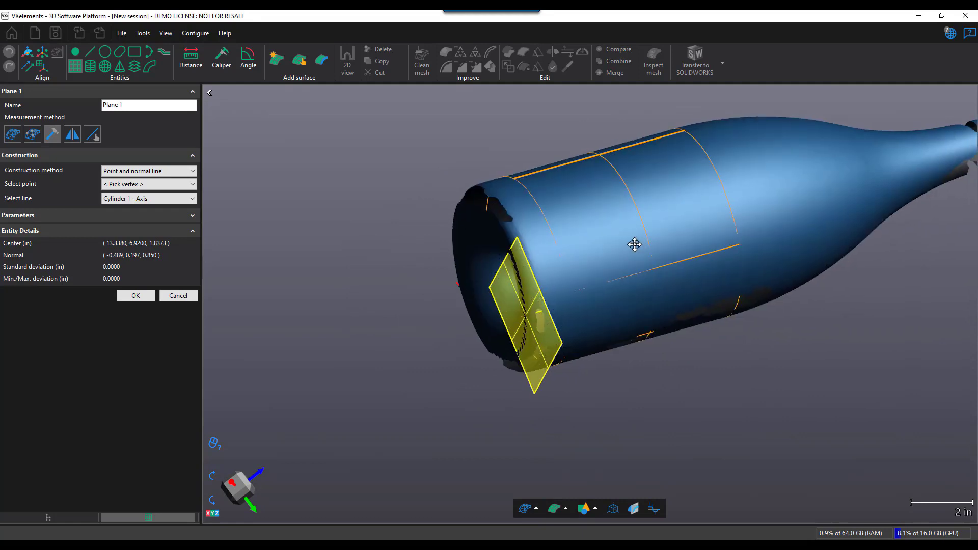
pyautogui.moveTo(632, 245); pyautogui.dragTo(542, 246, button='middle')
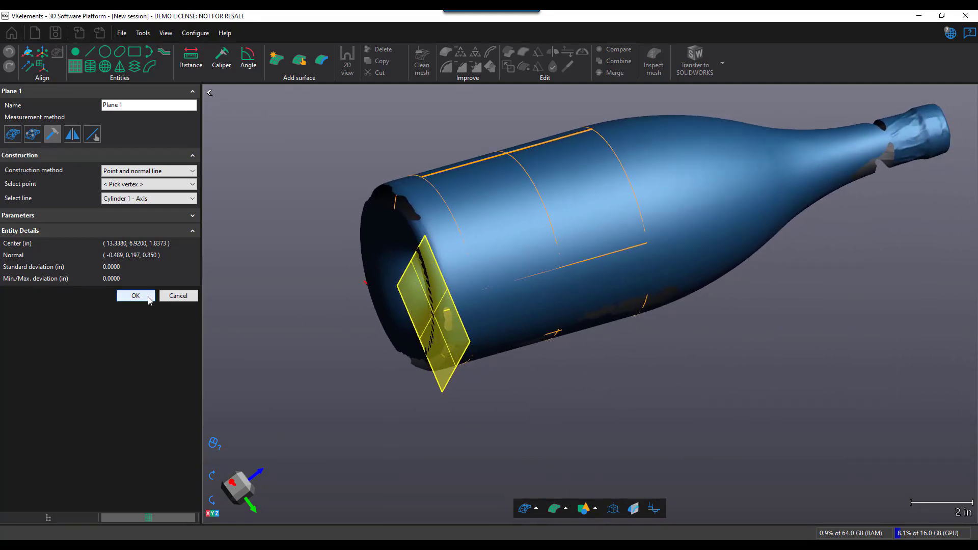
pyautogui.click(147, 298)
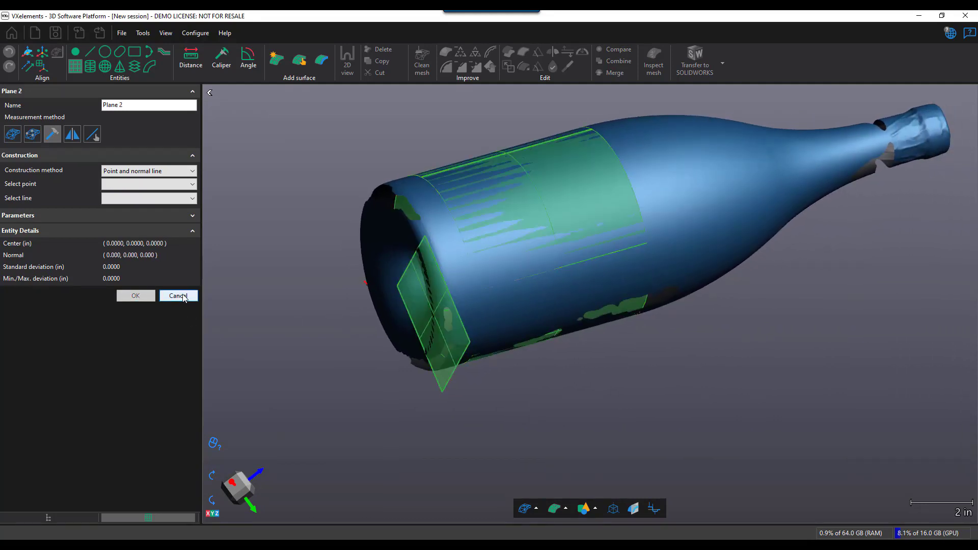
pyautogui.click(183, 296)
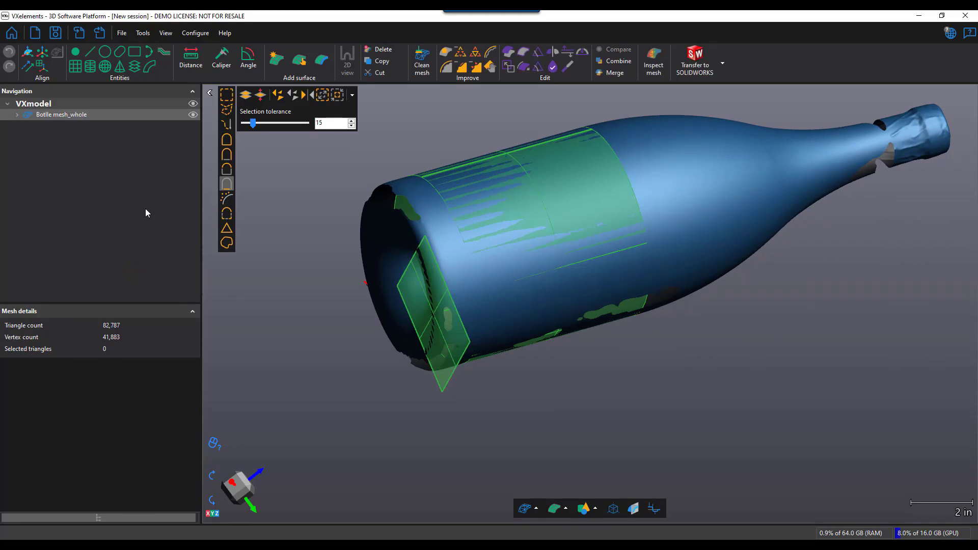
# - Start a manual alignment constraining Plane 1 to Plane XY
pyautogui.click(28, 54)
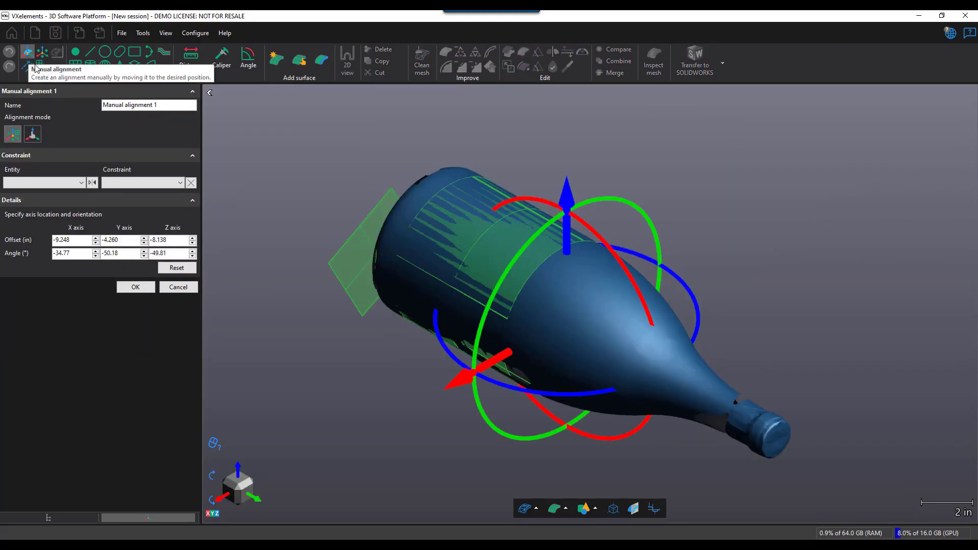
pyautogui.click(57, 185)
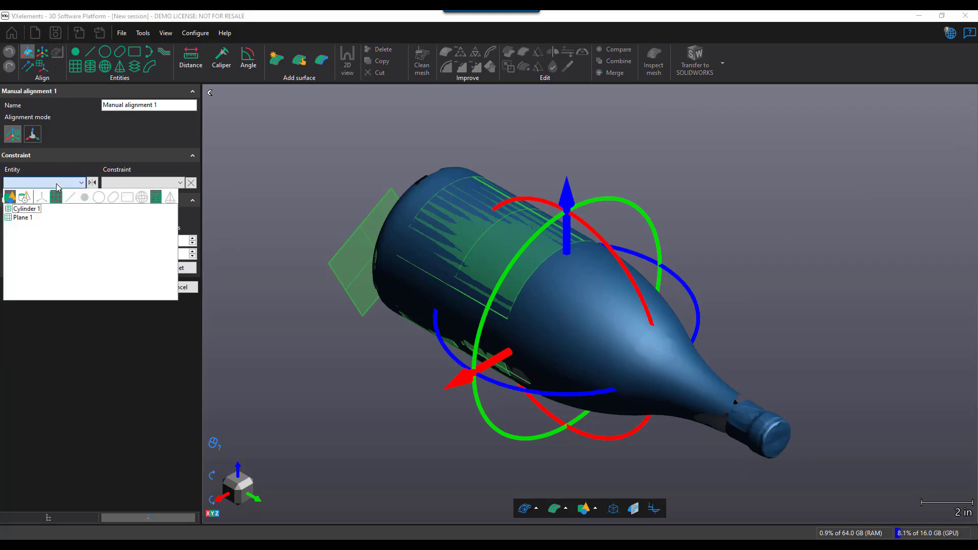
pyautogui.click(30, 218)
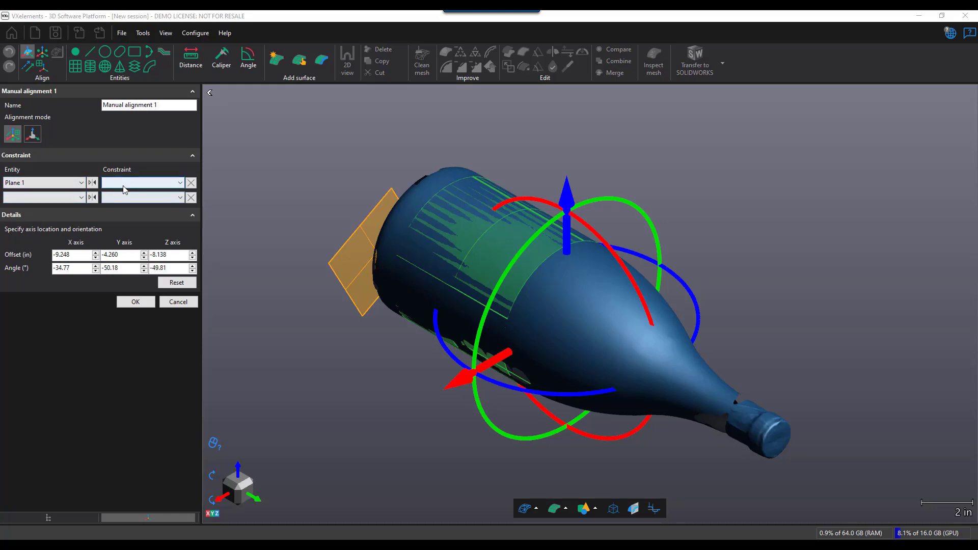
pyautogui.click(124, 183)
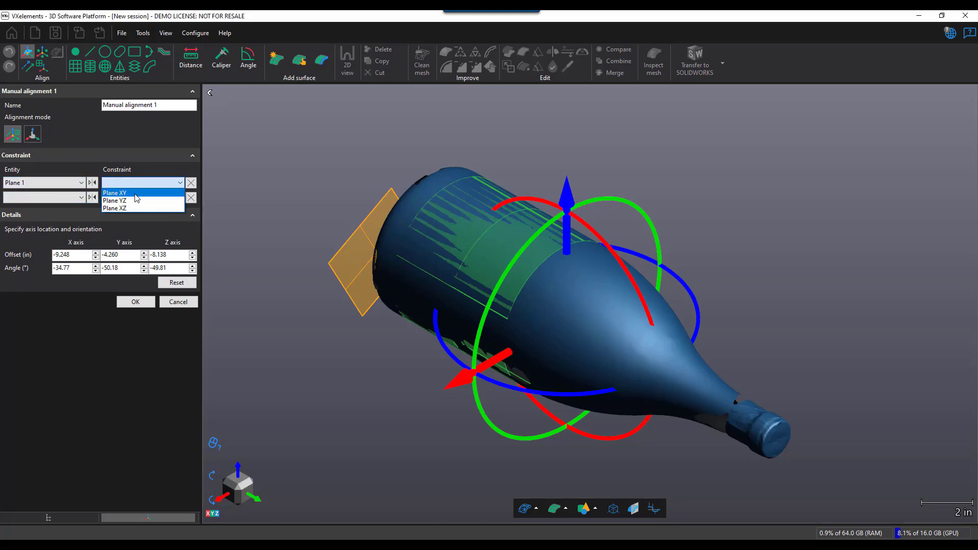
pyautogui.click(135, 193)
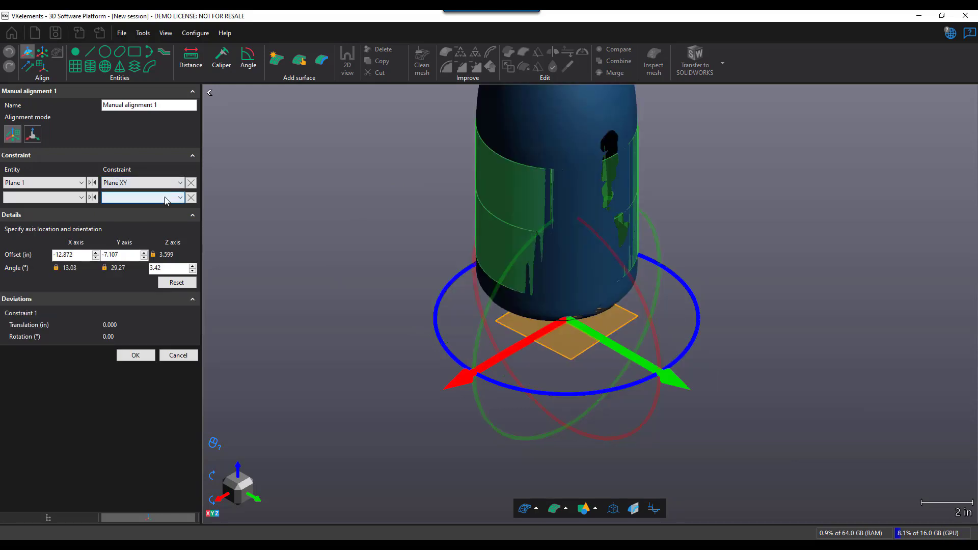
pyautogui.moveTo(402, 263); pyautogui.dragTo(549, 398)
pyautogui.scroll(-2, 599, 416)
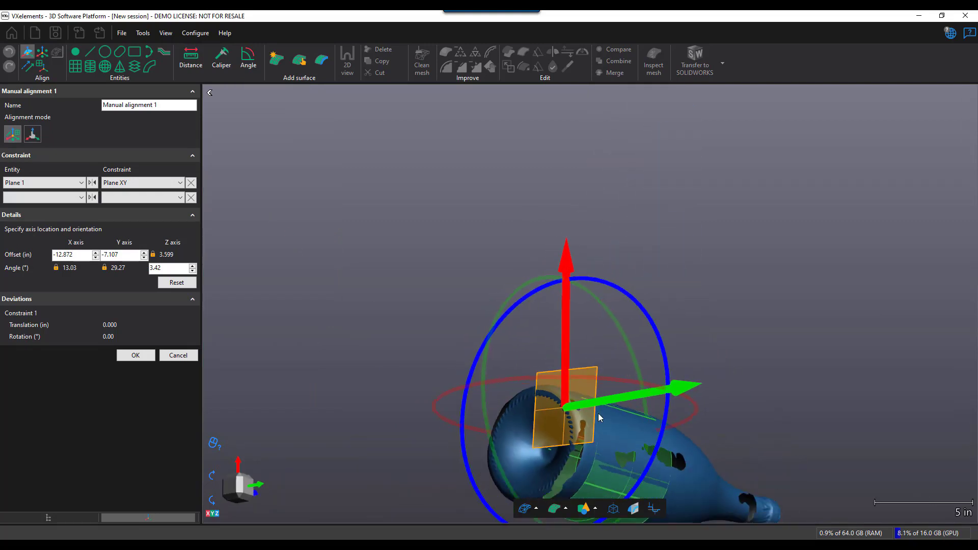
# - Constrain Cylinder 1 - Axis to the Z axis and check the aligned bottle
pyautogui.click(37, 198)
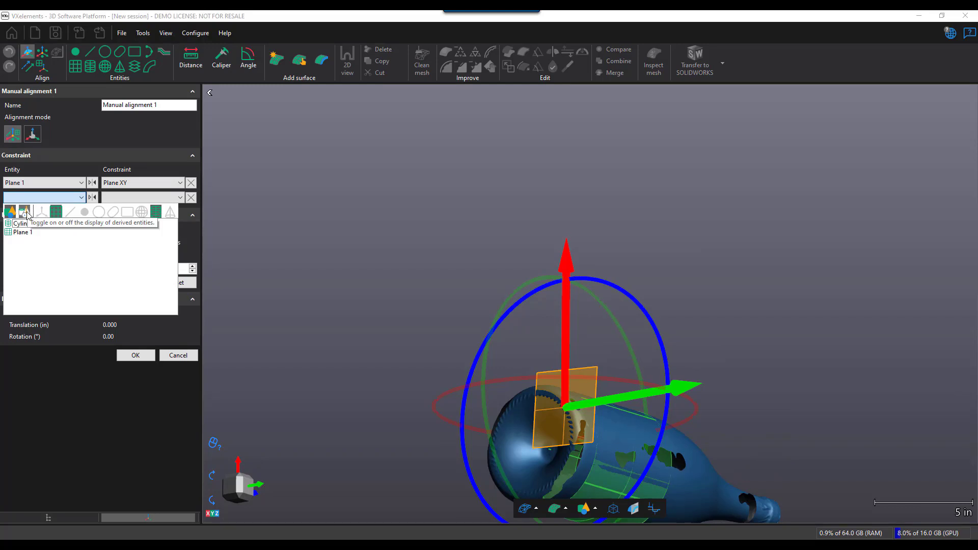
pyautogui.click(24, 212)
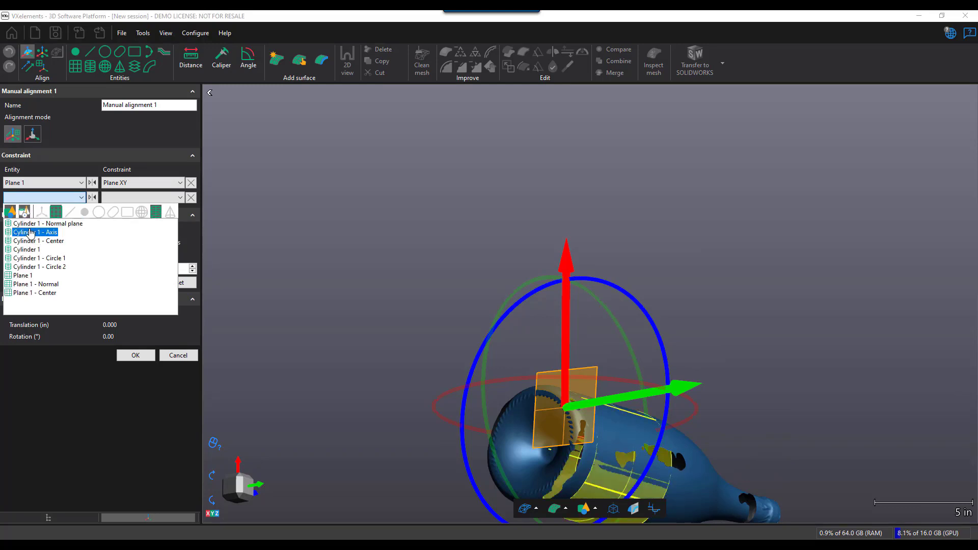
pyautogui.click(34, 232)
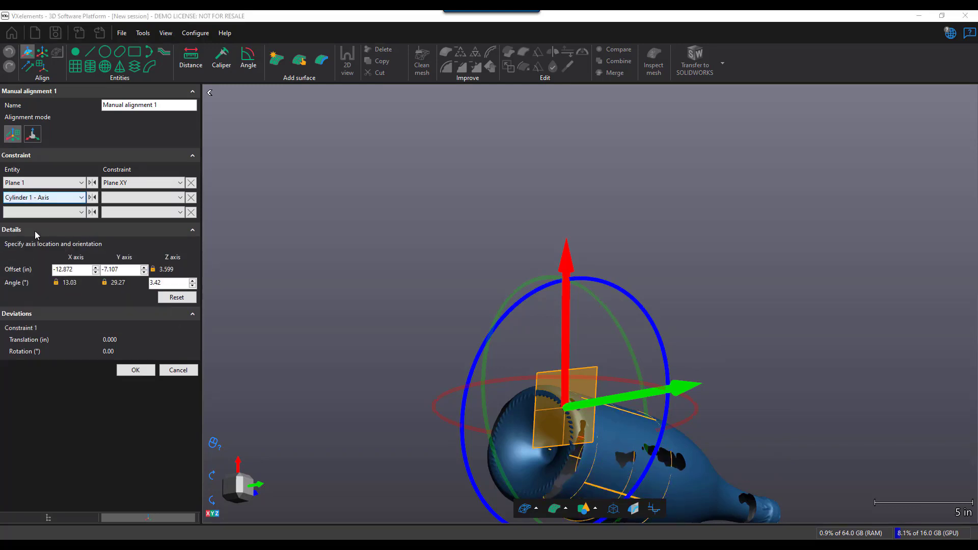
pyautogui.click(130, 198)
pyautogui.click(124, 209)
pyautogui.moveTo(693, 347); pyautogui.dragTo(581, 312)
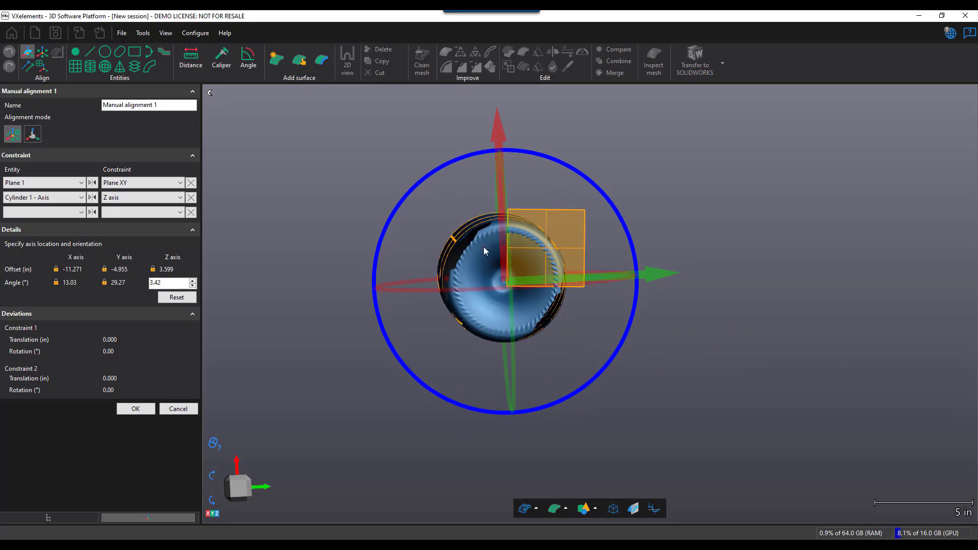
pyautogui.moveTo(528, 283)
pyautogui.mouseDown()
pyautogui.moveTo(499, 281)
pyautogui.moveTo(516, 283)
pyautogui.mouseUp()
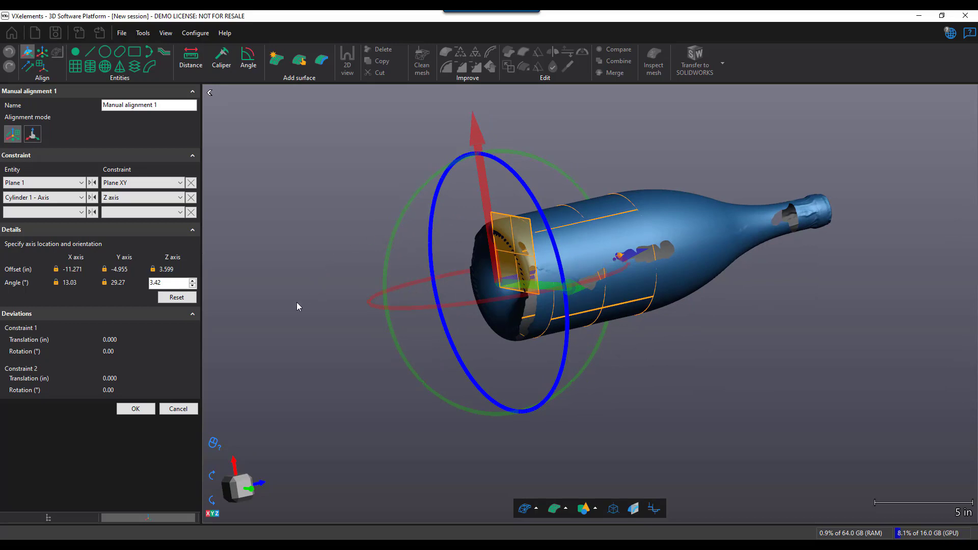
# - Apply the manual alignment, switch to the Z+ view, and orbit so the neck points right
pyautogui.click(135, 409)
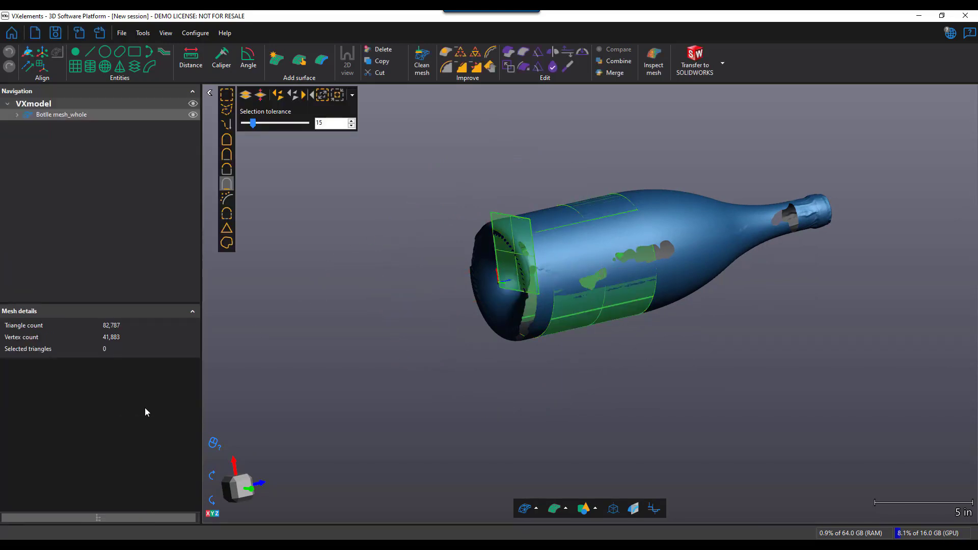
pyautogui.rightClick(297, 288)
pyautogui.moveTo(335, 320)
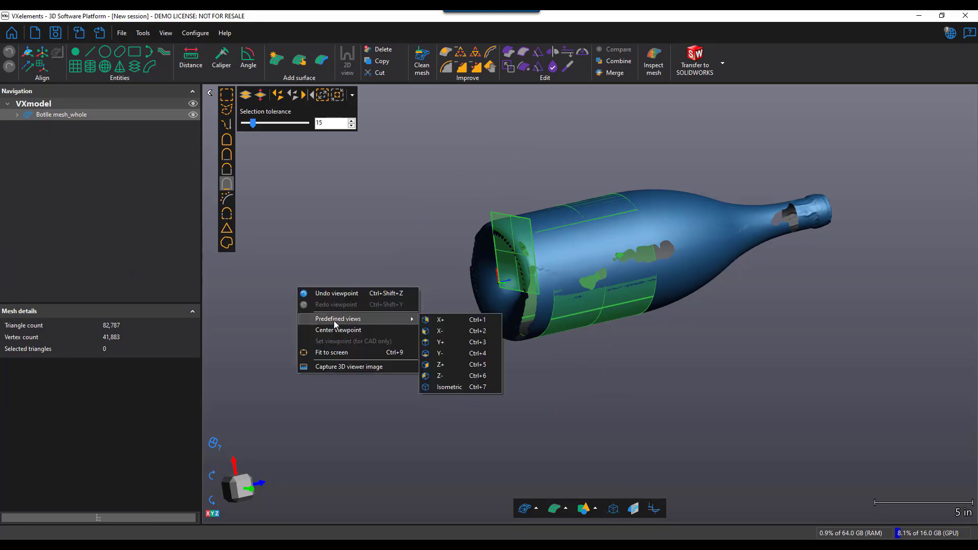
pyautogui.click(457, 363)
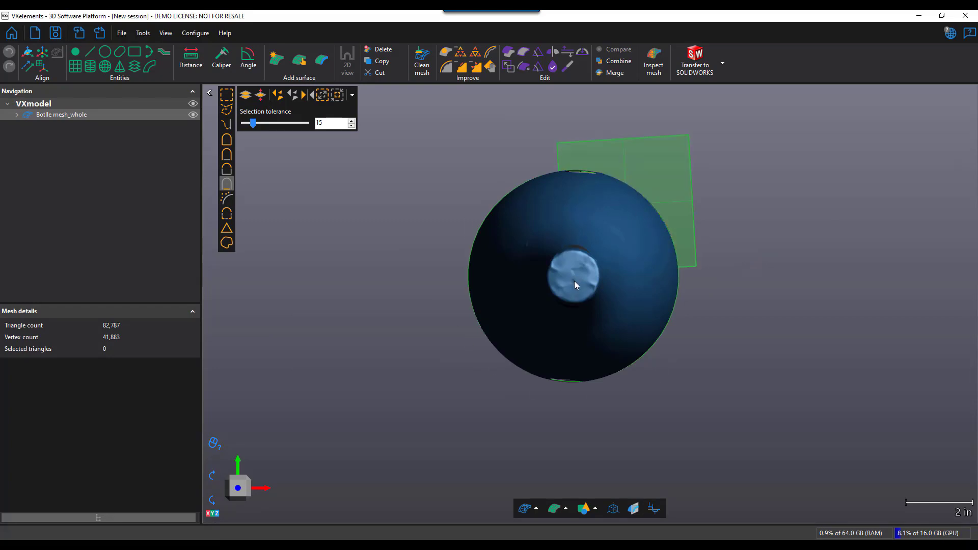
pyautogui.moveTo(413, 305); pyautogui.dragTo(489, 314)
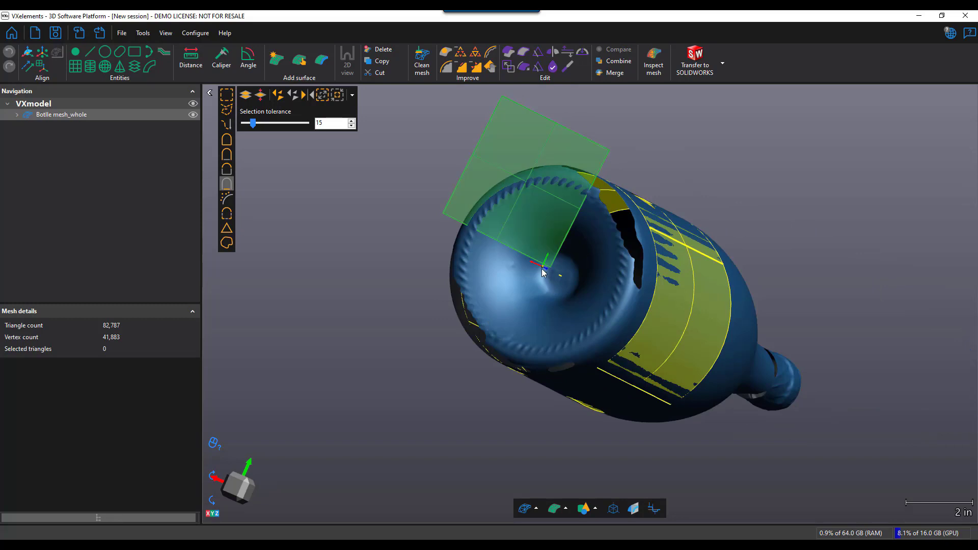
pyautogui.moveTo(365, 277); pyautogui.dragTo(356, 282)
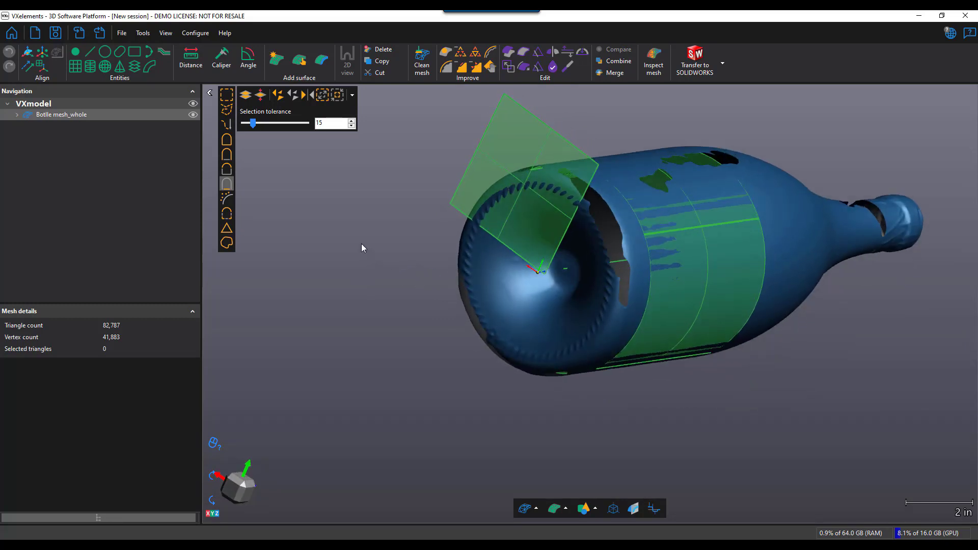
# - Create a Radial cross-section about Manual alignment 1 - Z axis, starting from Manual alignment 1 - Plane YZ
pyautogui.click(135, 71)
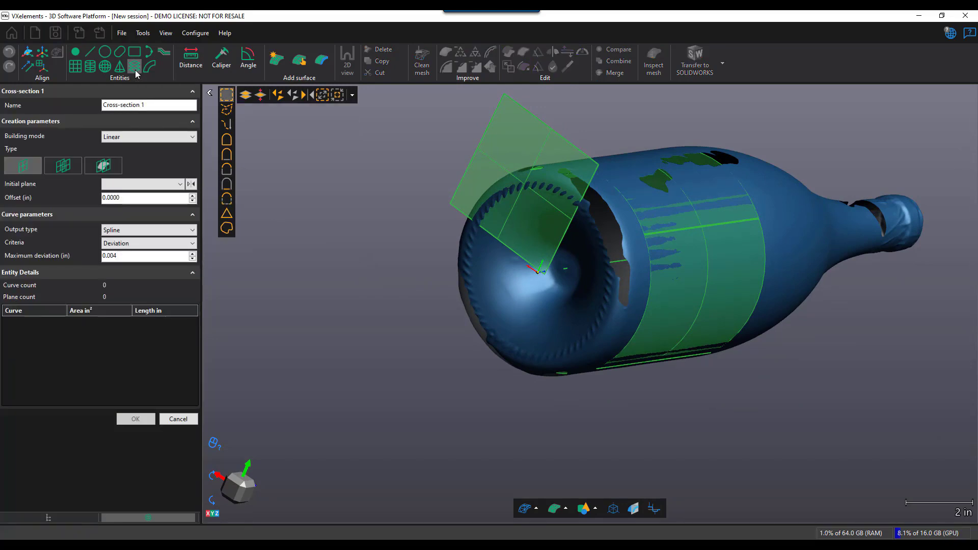
pyautogui.click(139, 138)
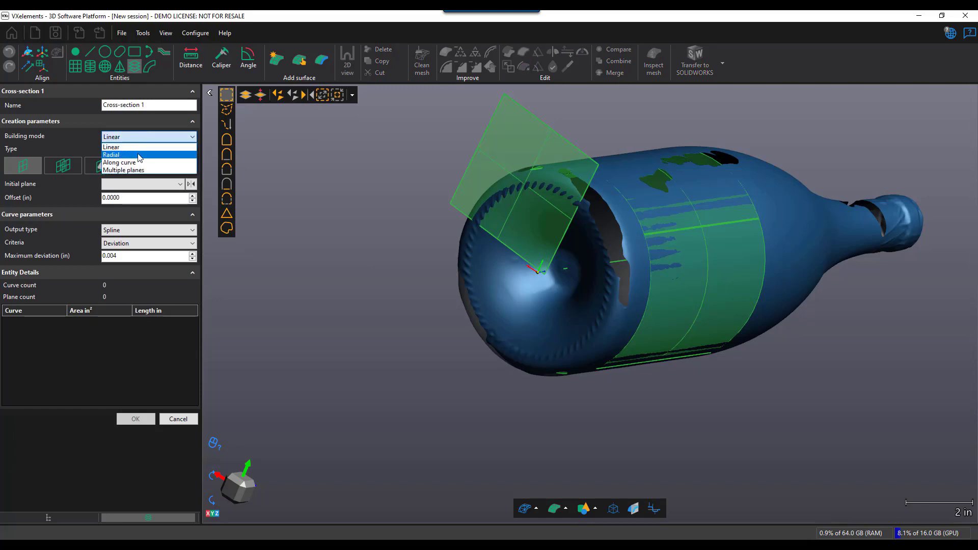
pyautogui.click(139, 156)
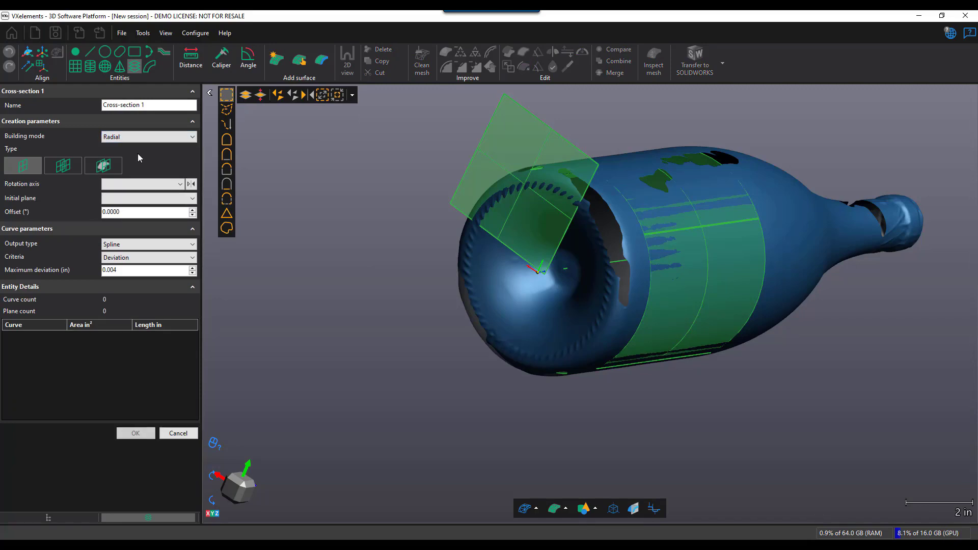
pyautogui.click(149, 184)
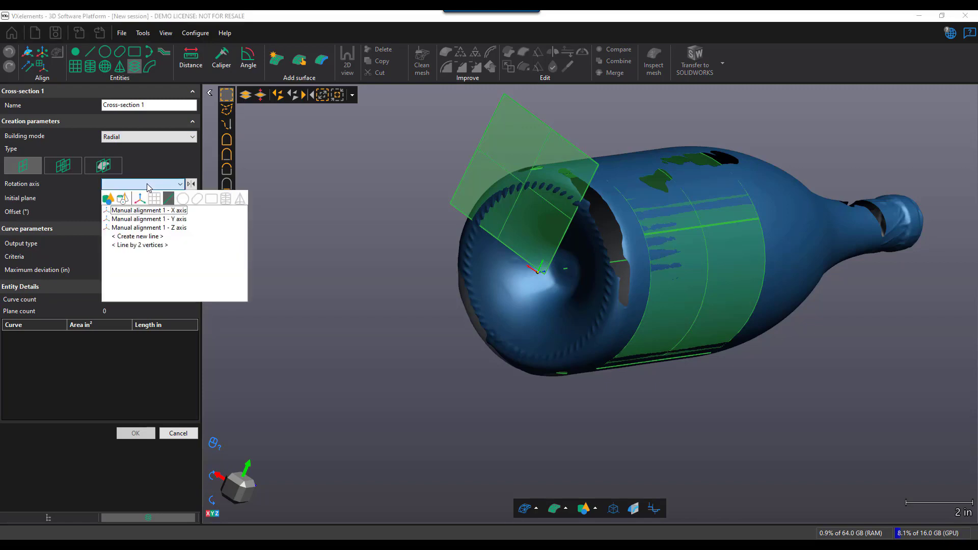
pyautogui.click(164, 228)
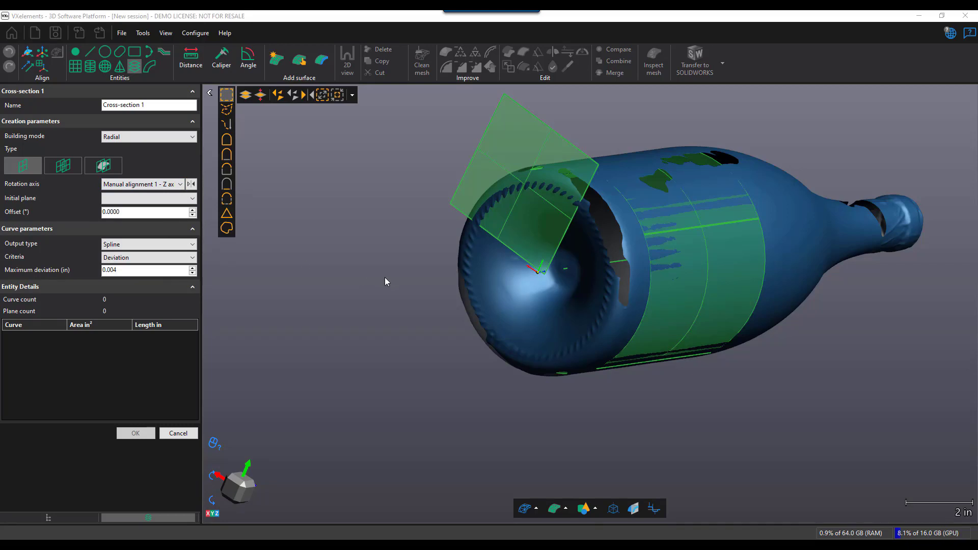
pyautogui.scroll(6, 546, 270)
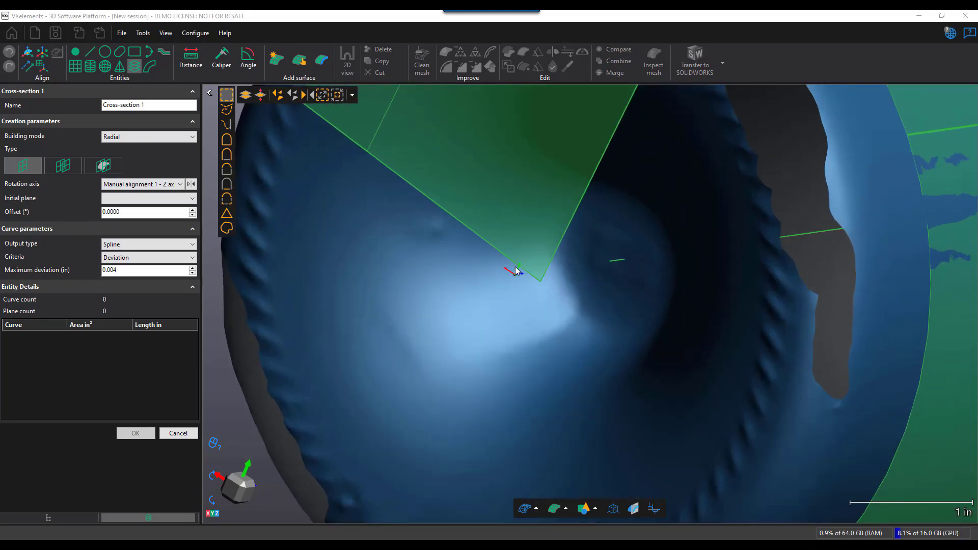
pyautogui.click(135, 198)
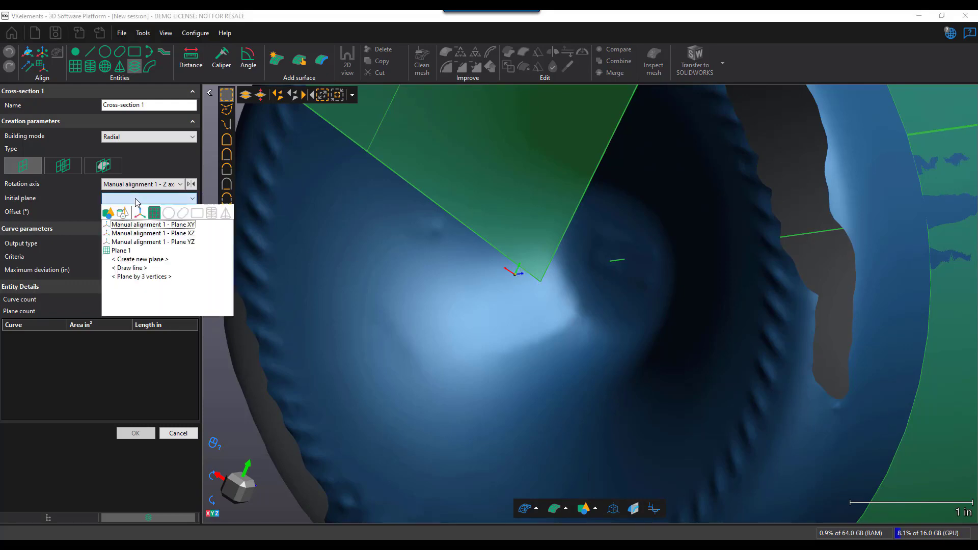
pyautogui.click(153, 243)
# - Rotate the radial section plane to a 91.039° offset, giving one lengthwise curve
pyautogui.scroll(-3, 354, 247)
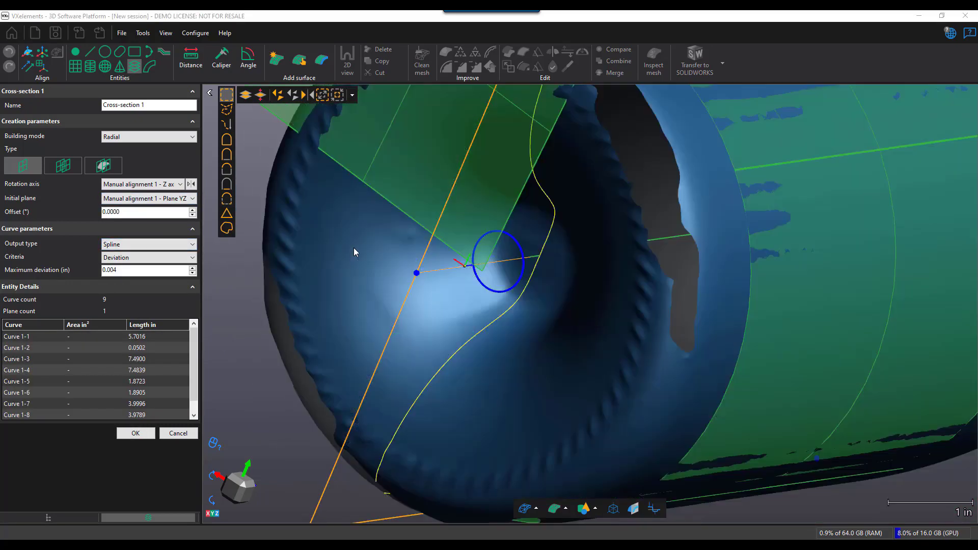
pyautogui.scroll(-5, 354, 248)
pyautogui.moveTo(465, 271); pyautogui.dragTo(482, 299, button='middle')
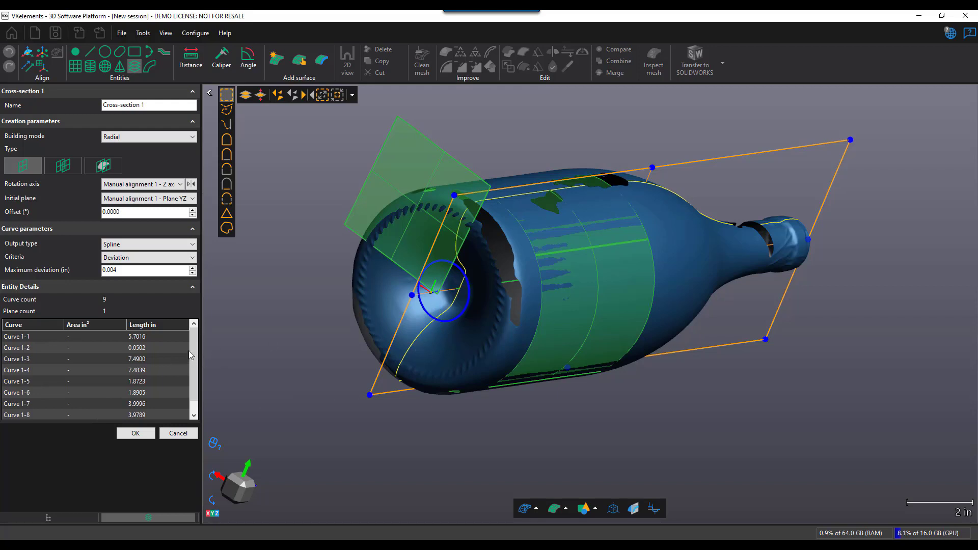
pyautogui.scroll(-1, 193, 377)
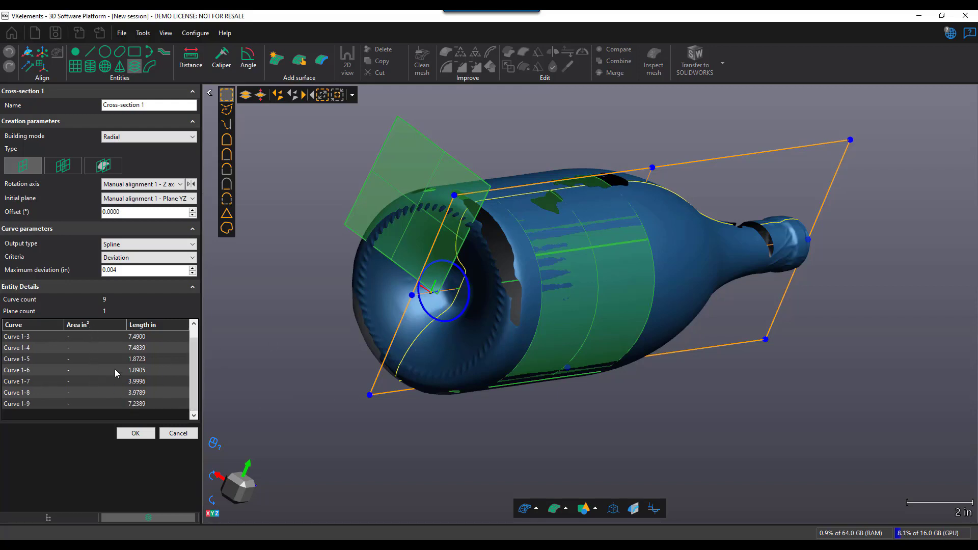
pyautogui.scroll(1, 196, 370)
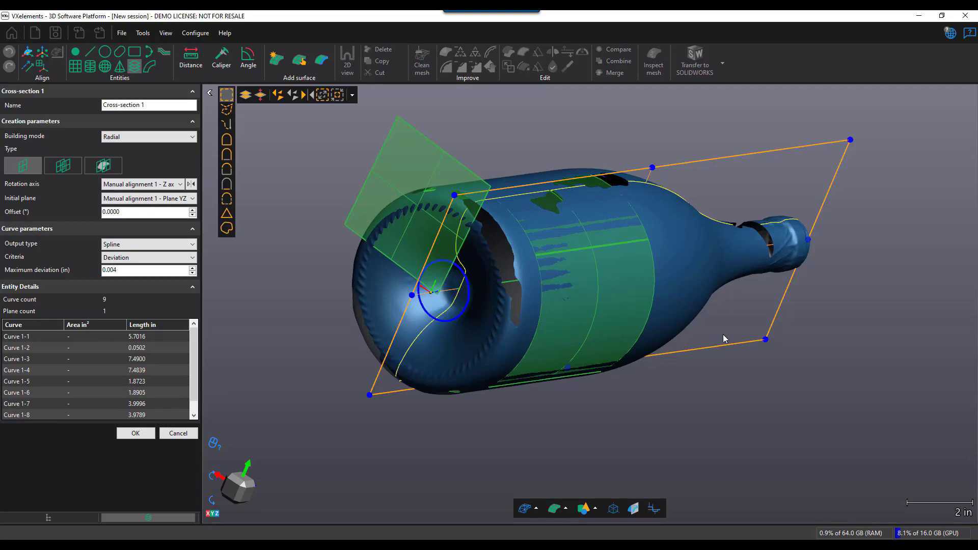
pyautogui.moveTo(758, 295)
pyautogui.mouseDown(button='right')
pyautogui.moveTo(756, 286)
pyautogui.moveTo(778, 293)
pyautogui.moveTo(761, 299)
pyautogui.mouseUp(button='right')
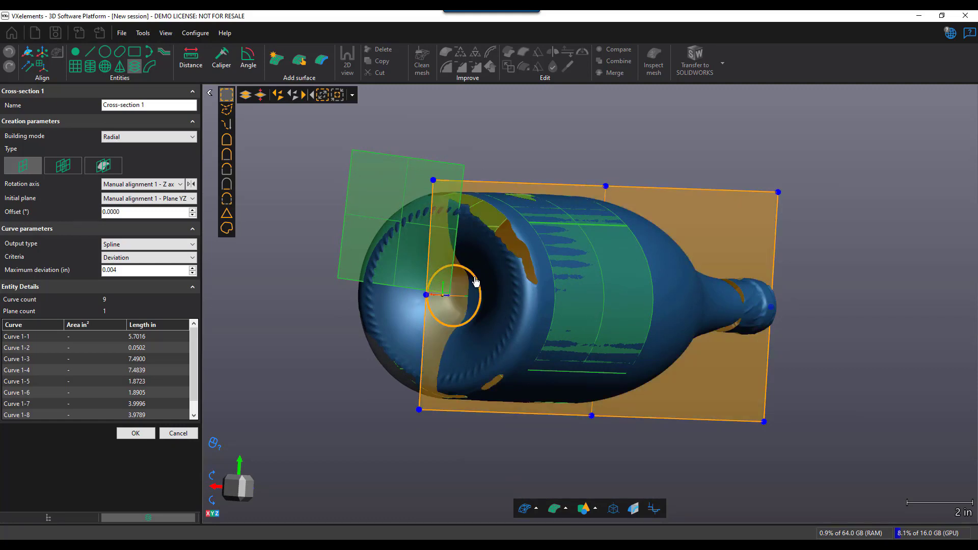
pyautogui.moveTo(475, 282); pyautogui.dragTo(480, 338)
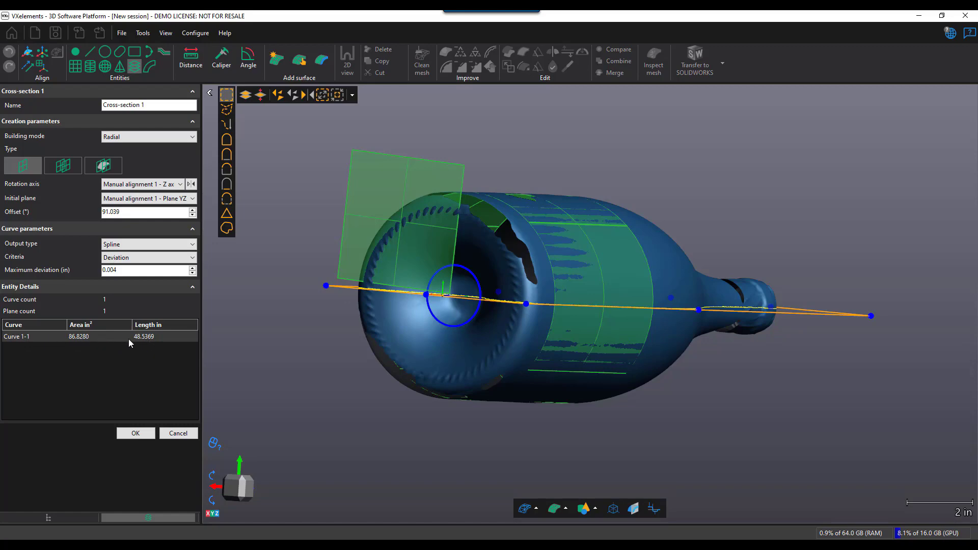
# - Shrink the section plane to the bottle's upper half and confirm Cross-section 1 (25.0943 in curve)
pyautogui.moveTo(653, 368)
pyautogui.mouseDown(button='right')
pyautogui.moveTo(658, 345)
pyautogui.moveTo(675, 339)
pyautogui.moveTo(689, 375)
pyautogui.moveTo(655, 382)
pyautogui.moveTo(653, 374)
pyautogui.moveTo(659, 378)
pyautogui.mouseUp(button='right')
pyautogui.moveTo(659, 378); pyautogui.dragTo(605, 273, button='middle')
pyautogui.moveTo(582, 232); pyautogui.dragTo(522, 277, button='right')
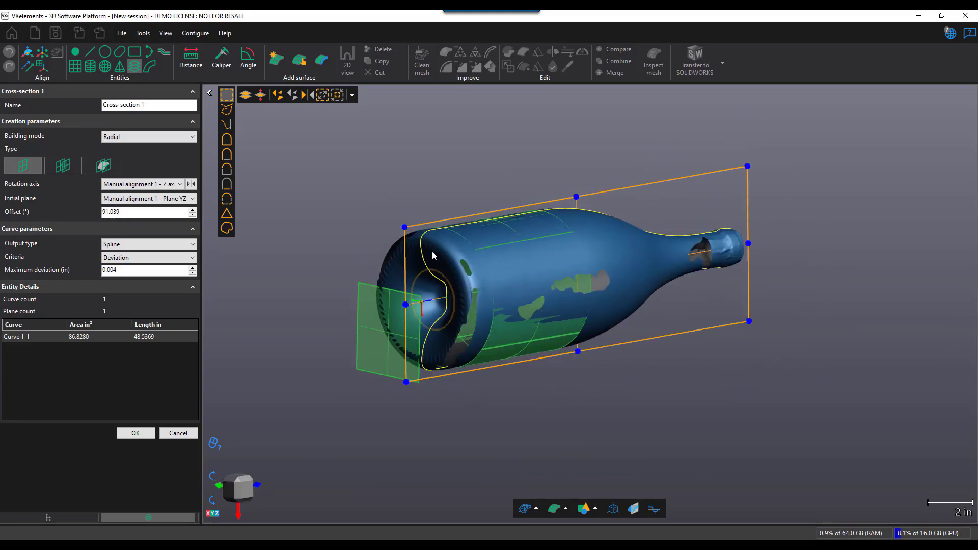
pyautogui.click(578, 352)
pyautogui.moveTo(579, 354); pyautogui.dragTo(577, 284)
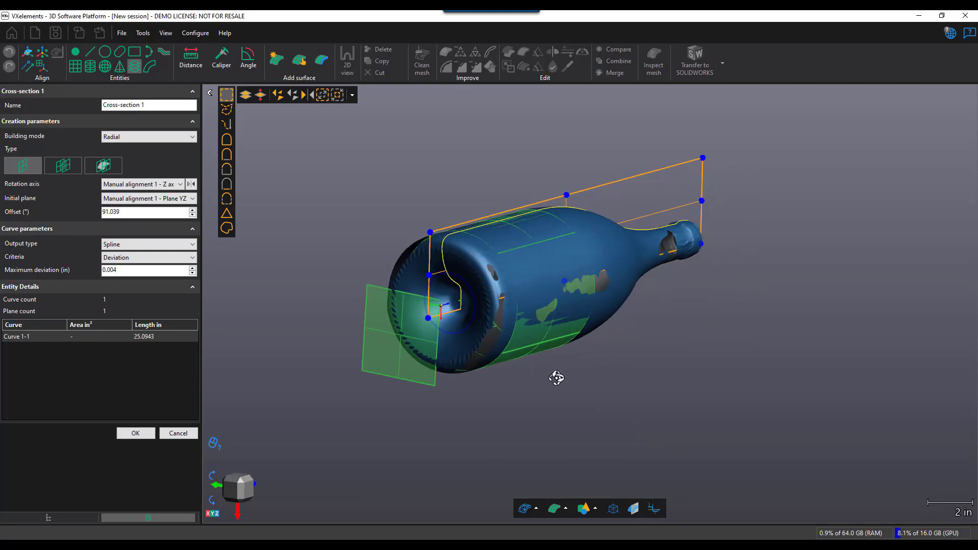
pyautogui.scroll(5, 505, 282)
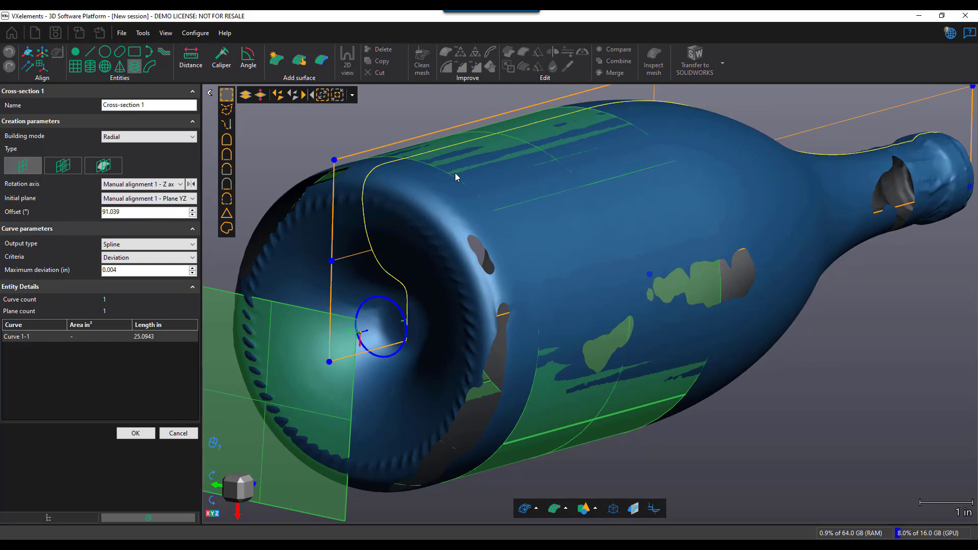
pyautogui.click(135, 434)
pyautogui.click(177, 434)
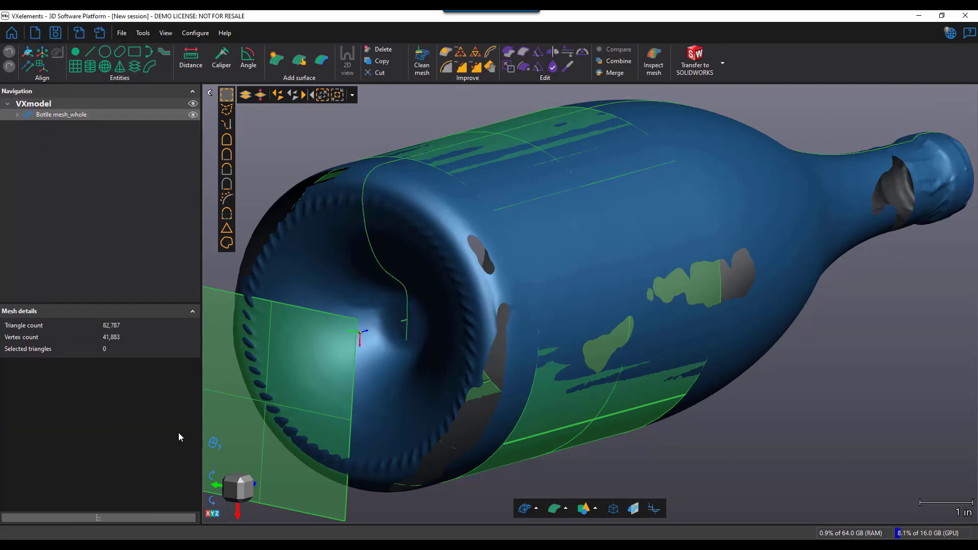
# - Transfer Cross-section 1 from Bottle mesh_whole > Entities to SOLIDWORKS
pyautogui.scroll(-2, 546, 340)
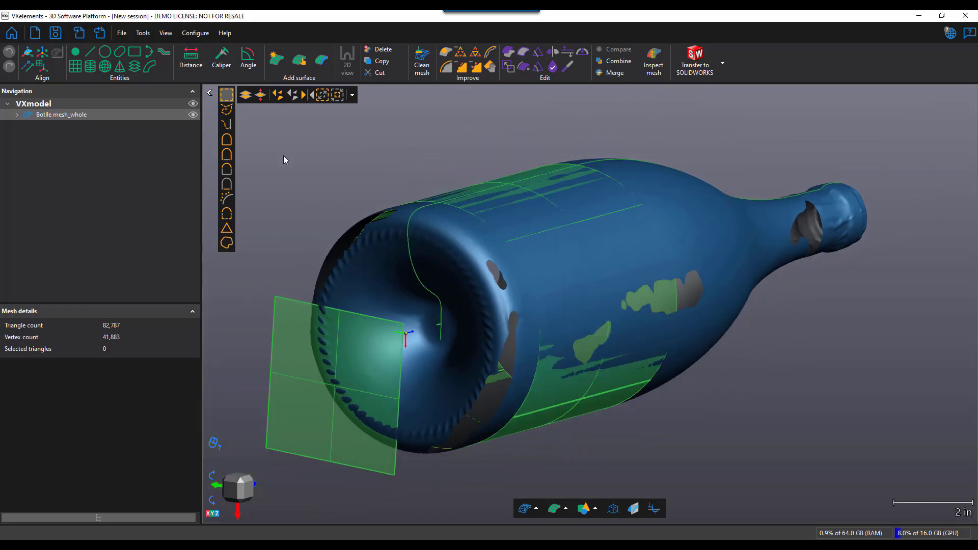
pyautogui.click(17, 115)
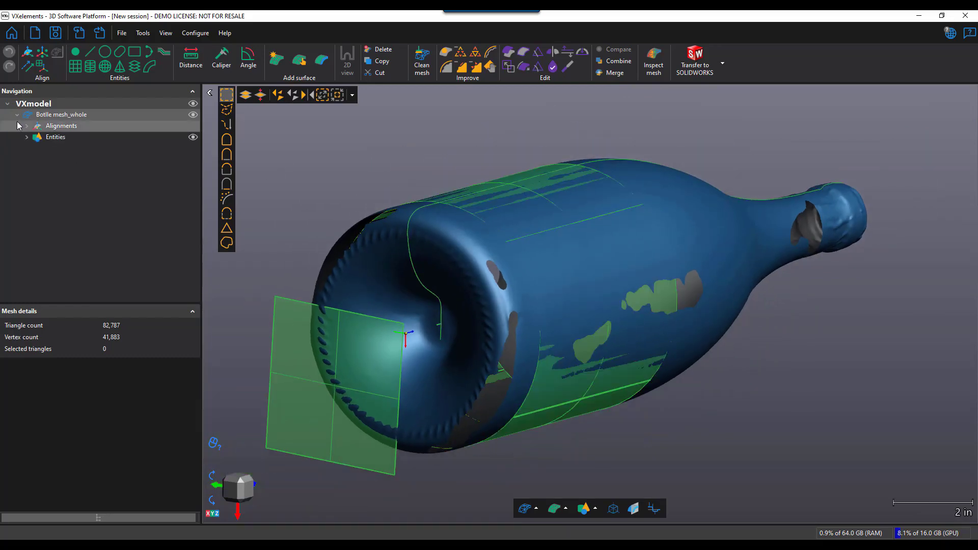
pyautogui.click(26, 136)
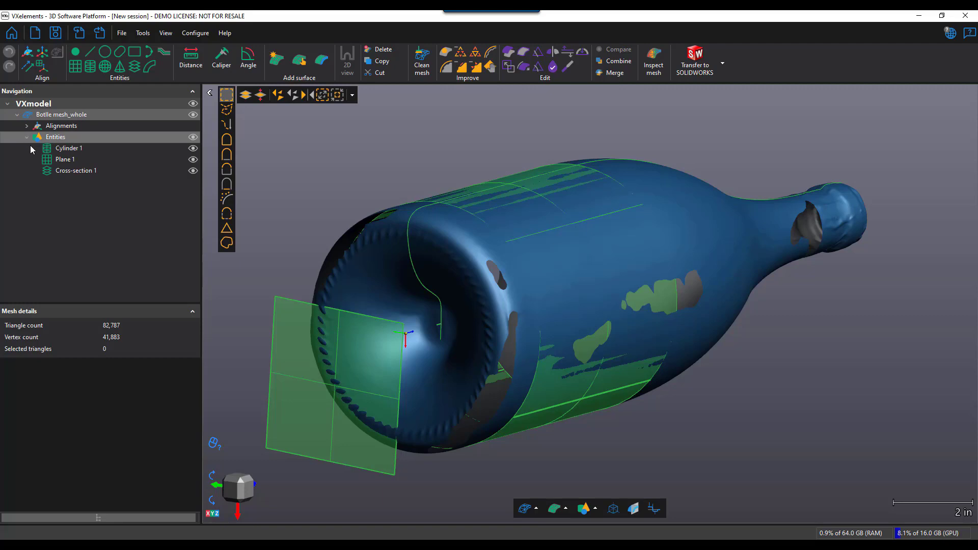
pyautogui.rightClick(99, 170)
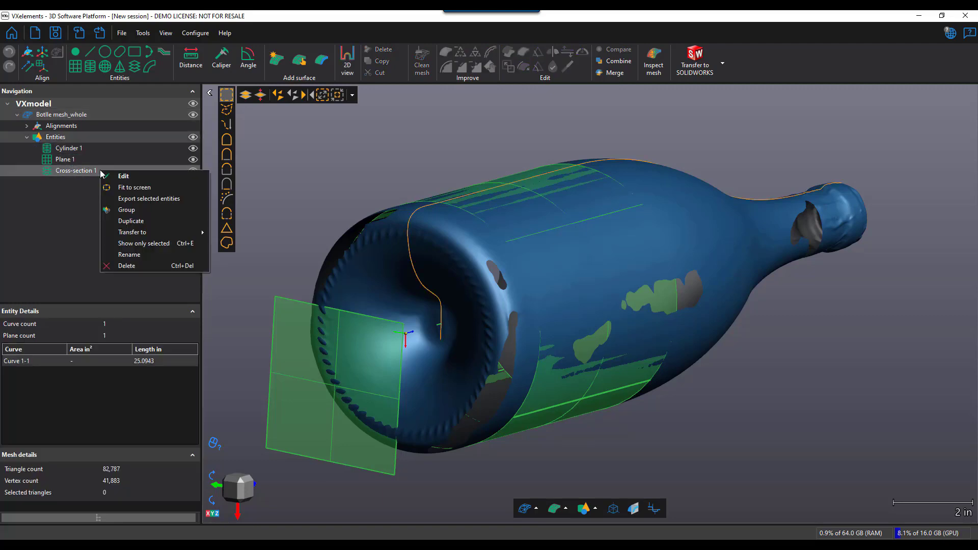
pyautogui.moveTo(131, 233)
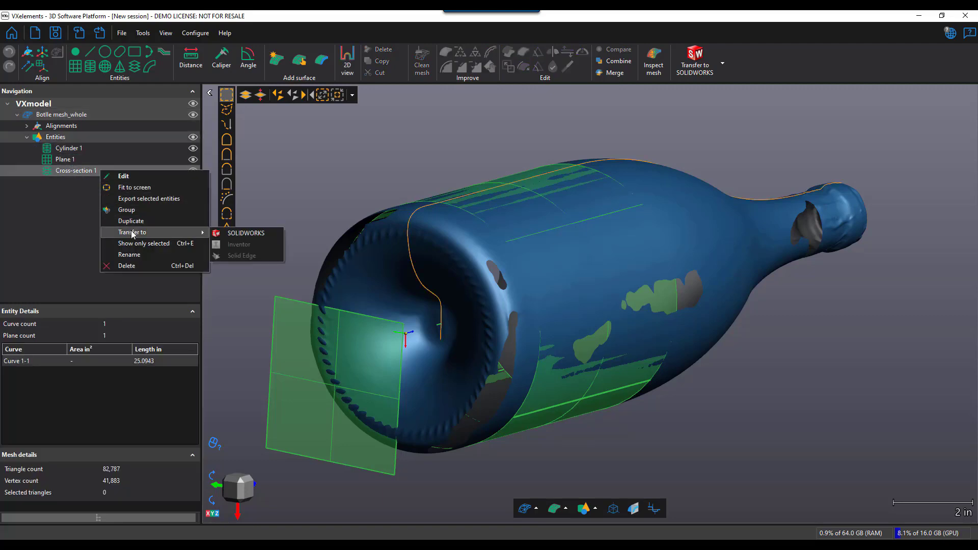
pyautogui.click(241, 234)
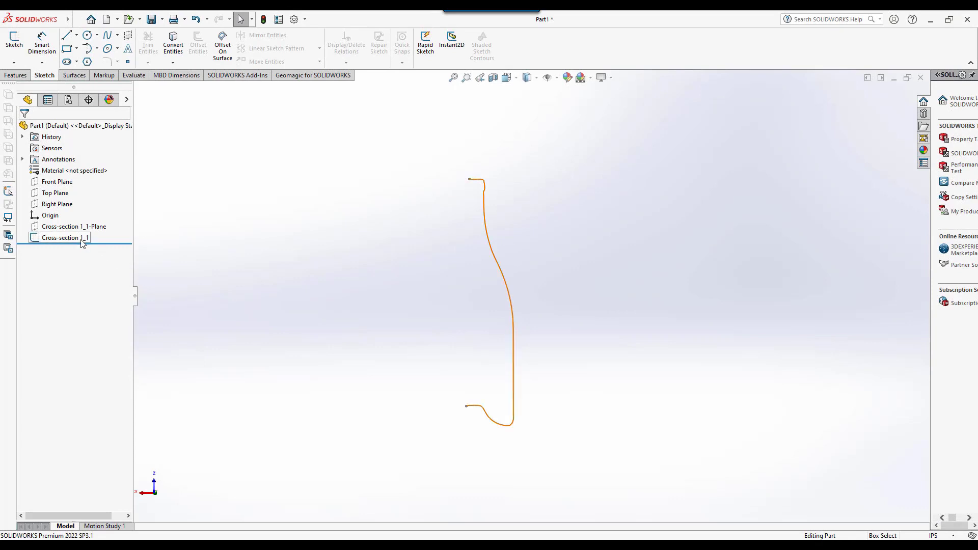
# - Edit sketch Cross-section 1_1, mark its profile spline For construction, and exit the sketch
pyautogui.click(83, 240)
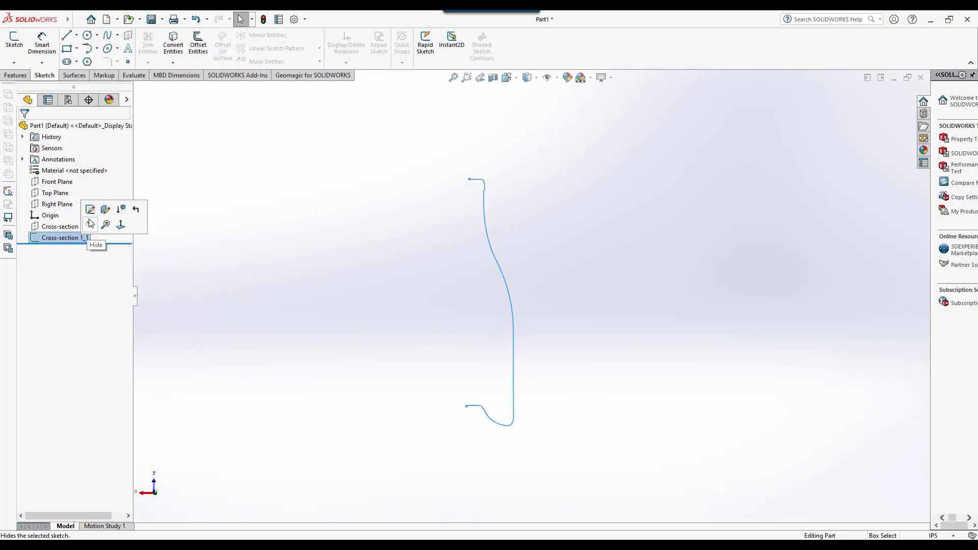
pyautogui.click(89, 216)
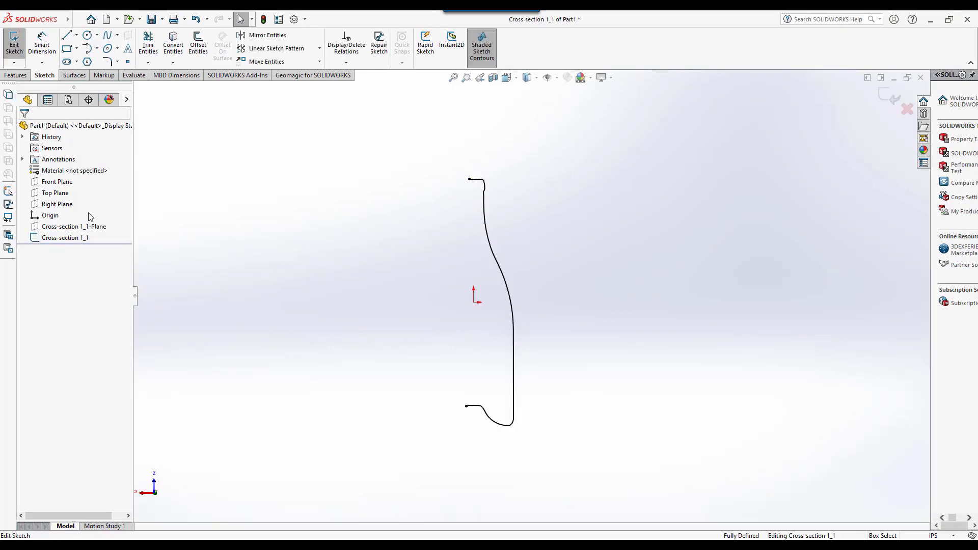
pyautogui.click(505, 270)
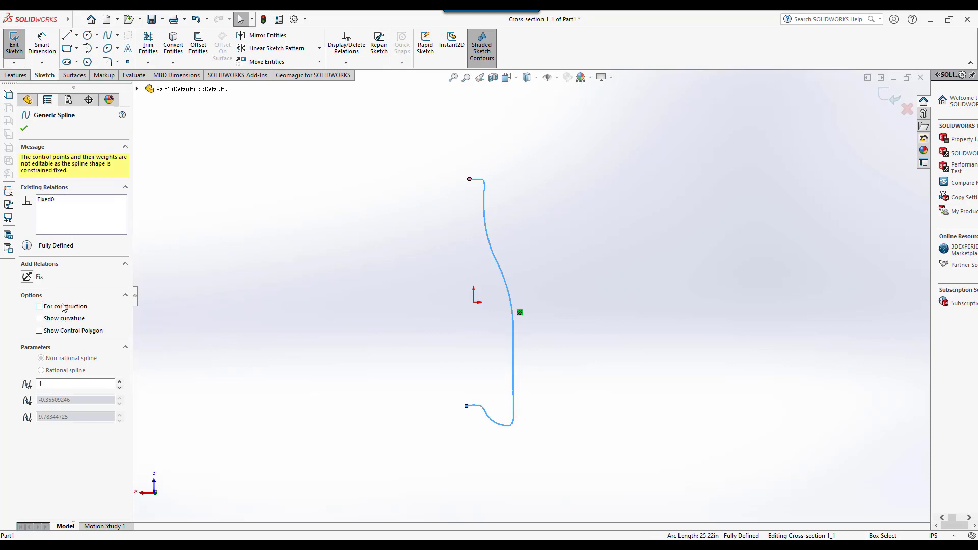
pyautogui.click(24, 129)
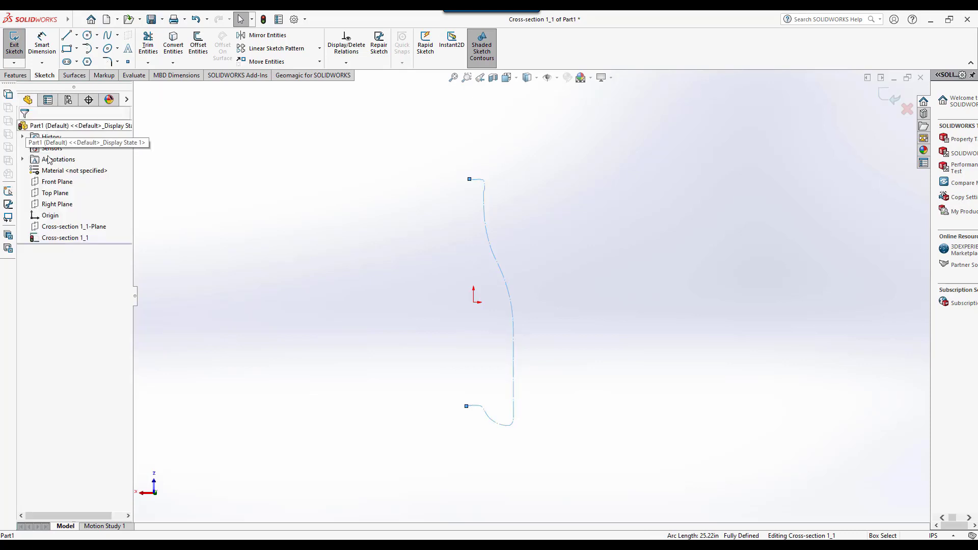
pyautogui.click(216, 240)
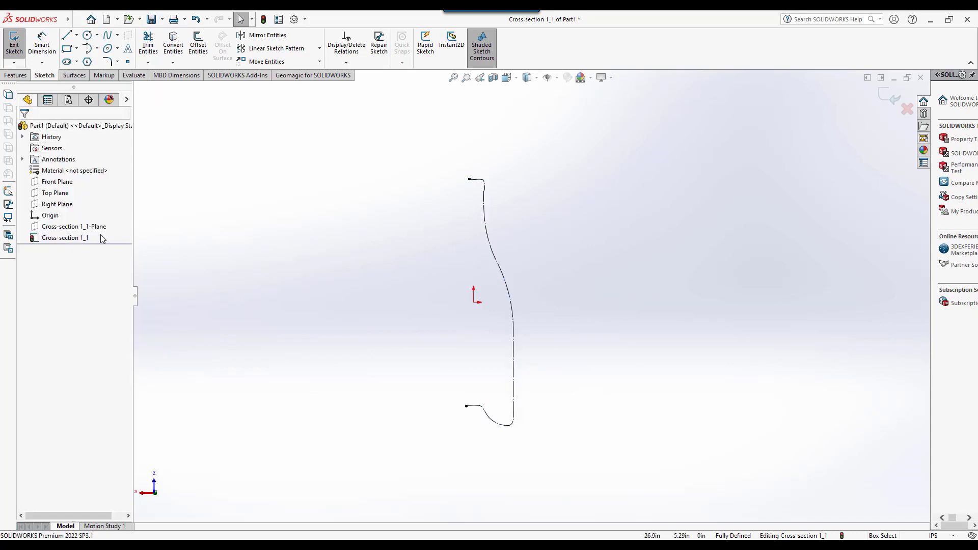
pyautogui.click(14, 43)
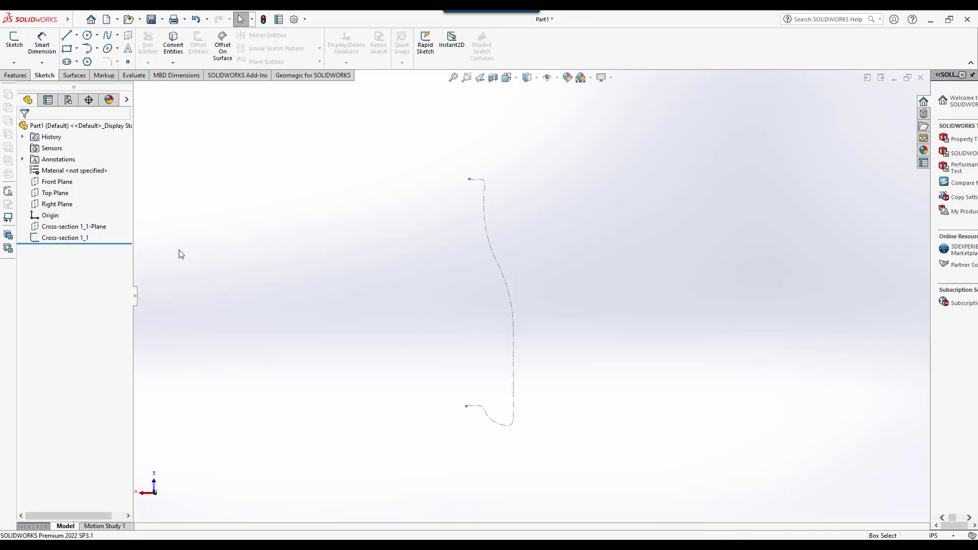
# - Start a sketch on Cross-section 1_1-Plane and draw a vertical axis line through the profile
pyautogui.click(99, 227)
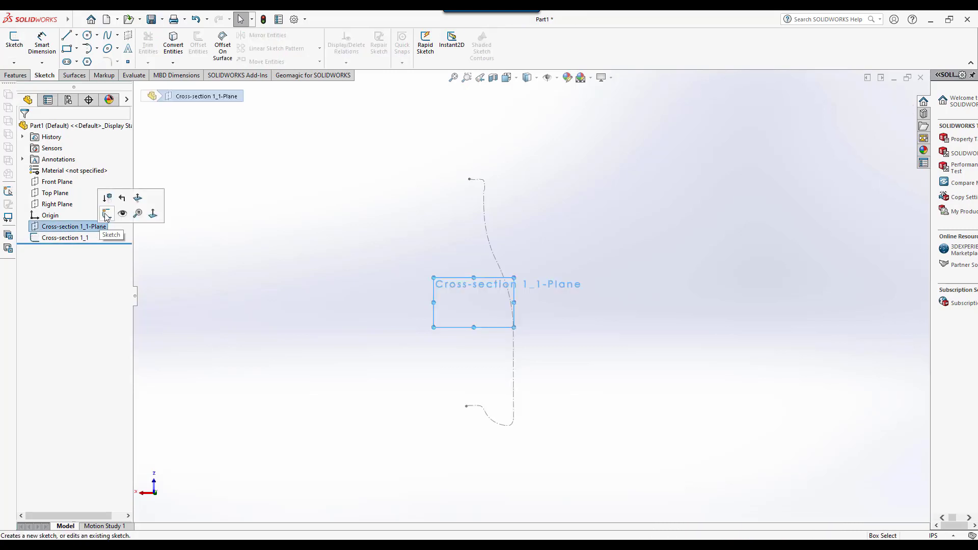
pyautogui.click(107, 214)
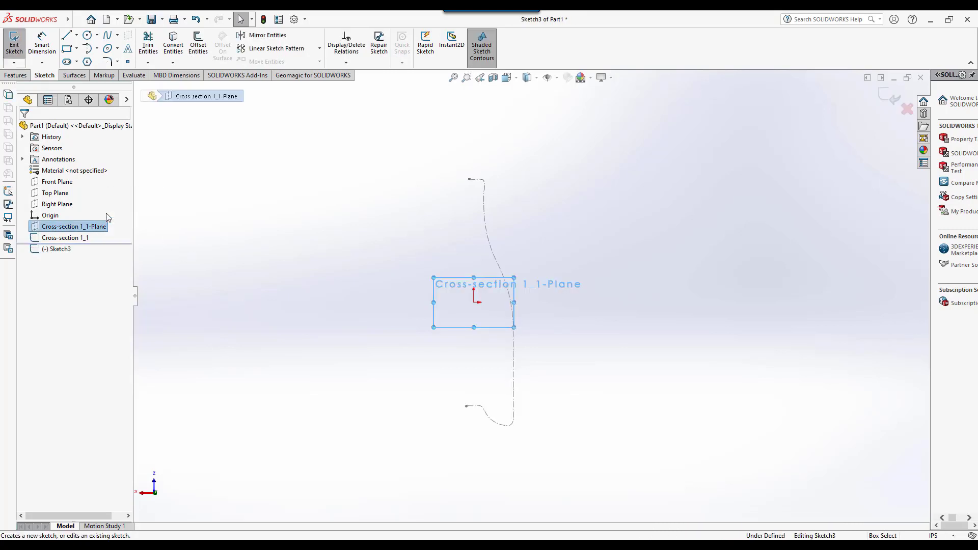
pyautogui.click(67, 36)
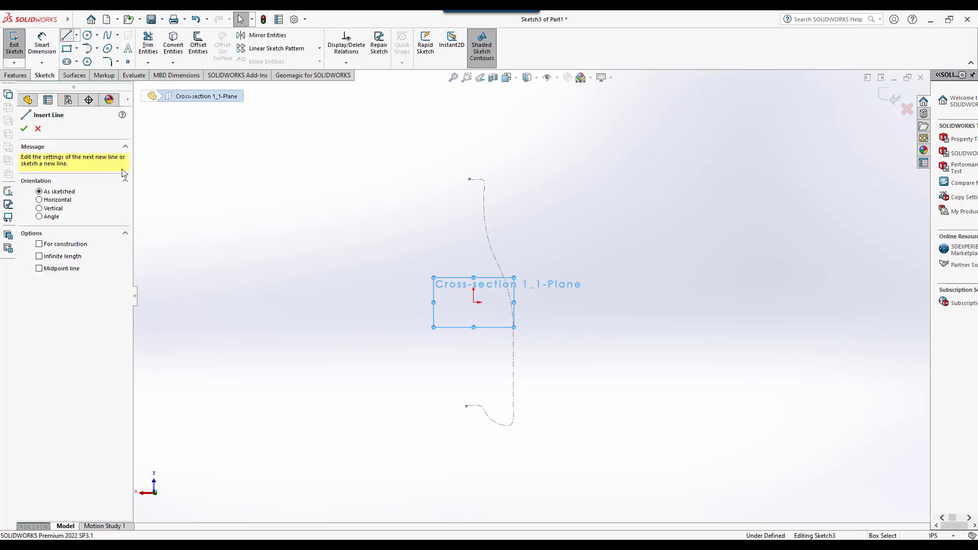
pyautogui.click(474, 386)
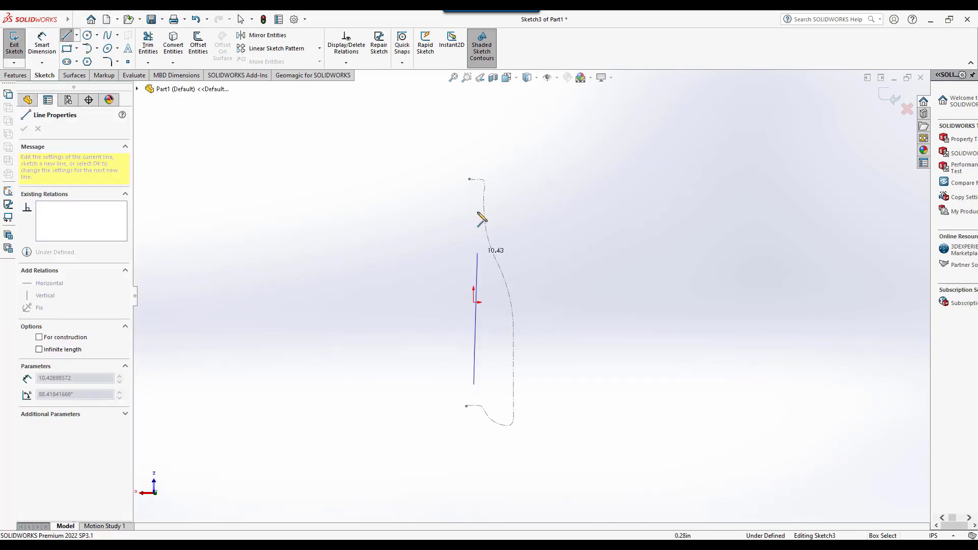
pyautogui.click(474, 107)
pyautogui.press('Escape')
# - Draw the horizontal top line across the axis and a short line tracing the neck
pyautogui.press('z')
pyautogui.scroll(-5, 498, 201)
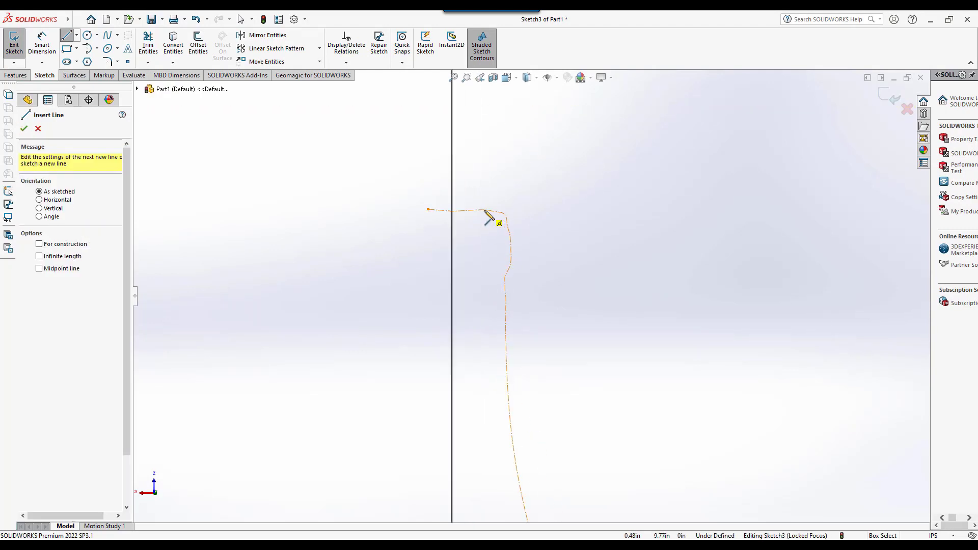
pyautogui.click(485, 209)
pyautogui.click(365, 209)
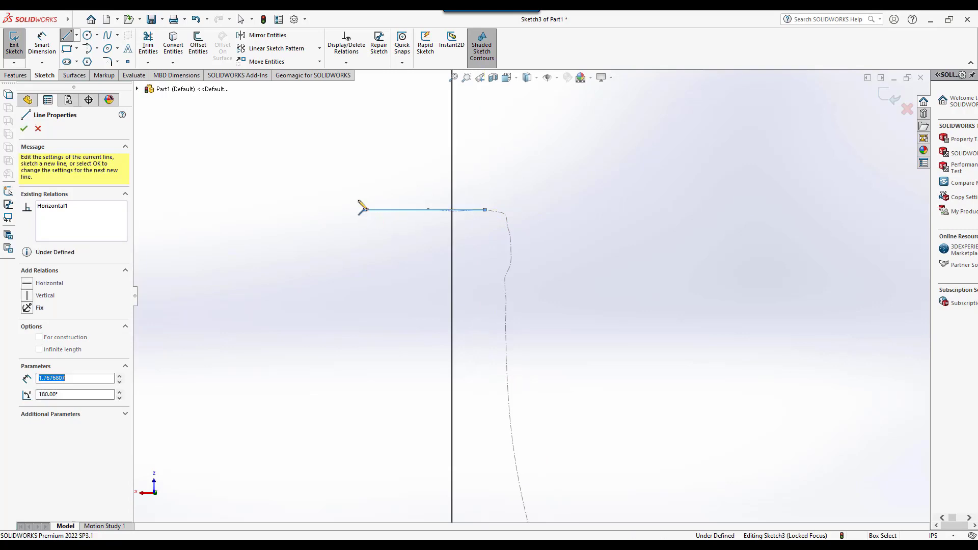
pyautogui.press('Escape')
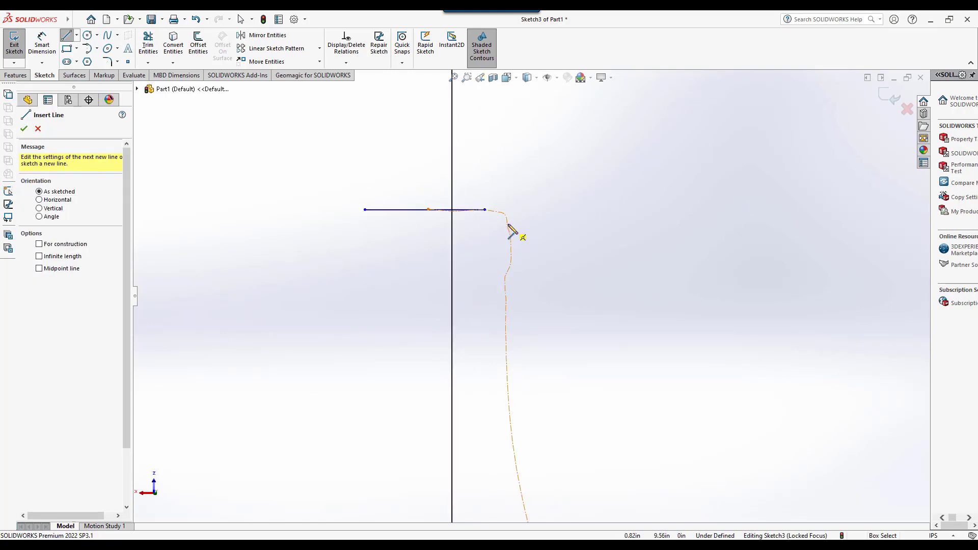
pyautogui.click(507, 221)
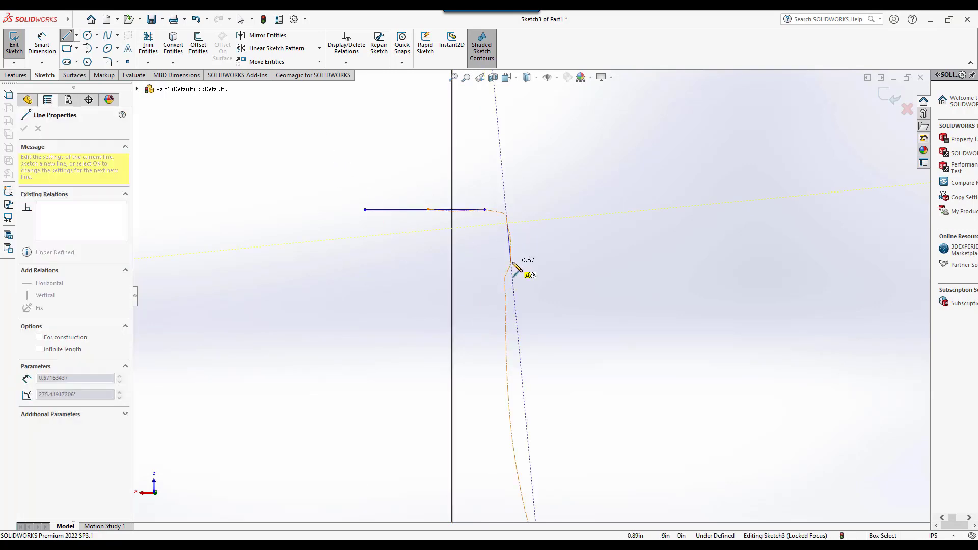
pyautogui.click(511, 262)
pyautogui.press('Escape')
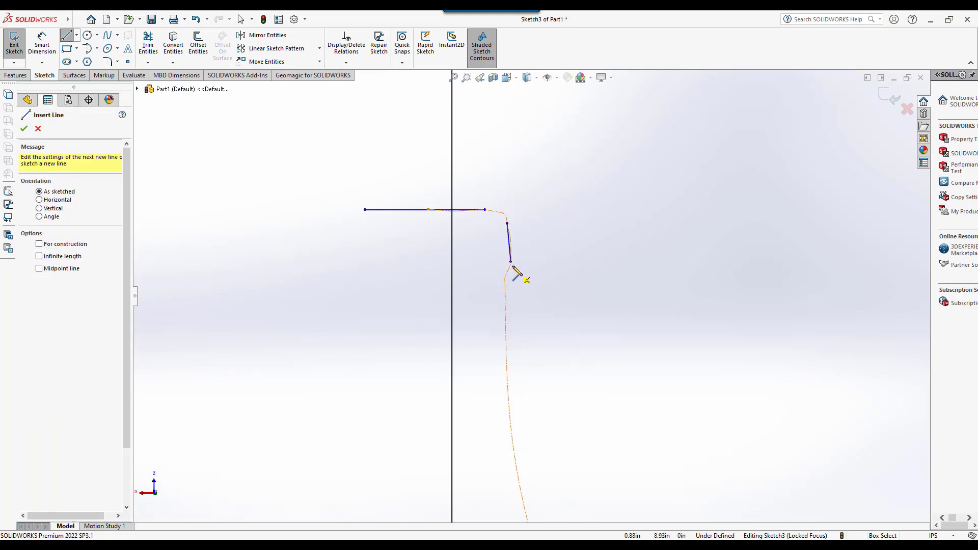
# - Trace an angled segment, the long straight side, two tangent arcs and a line near the base
pyautogui.click(512, 262)
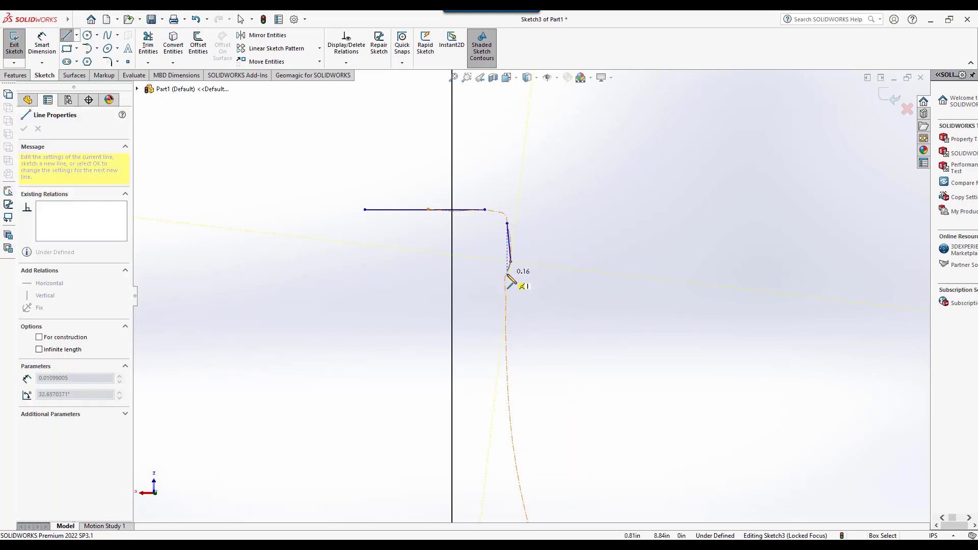
pyautogui.click(505, 277)
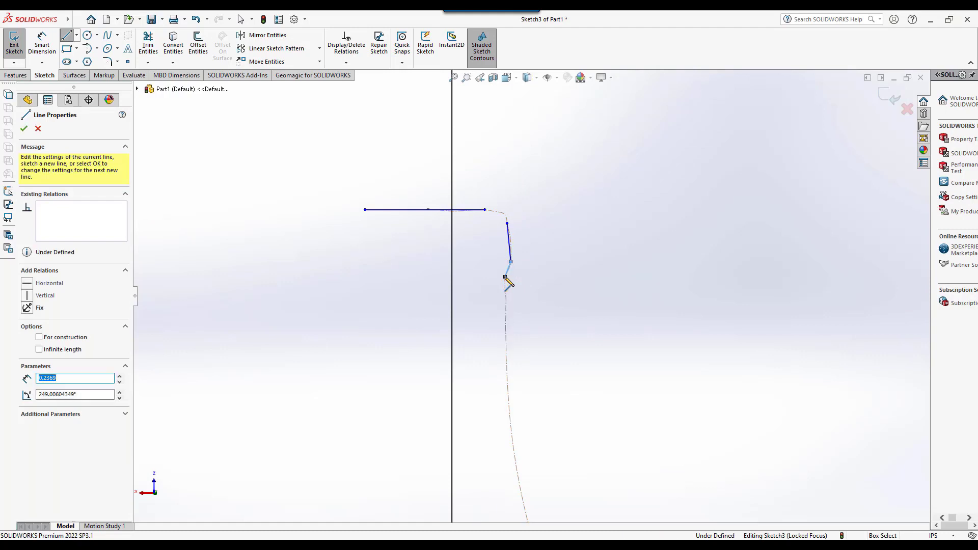
pyautogui.click(510, 418)
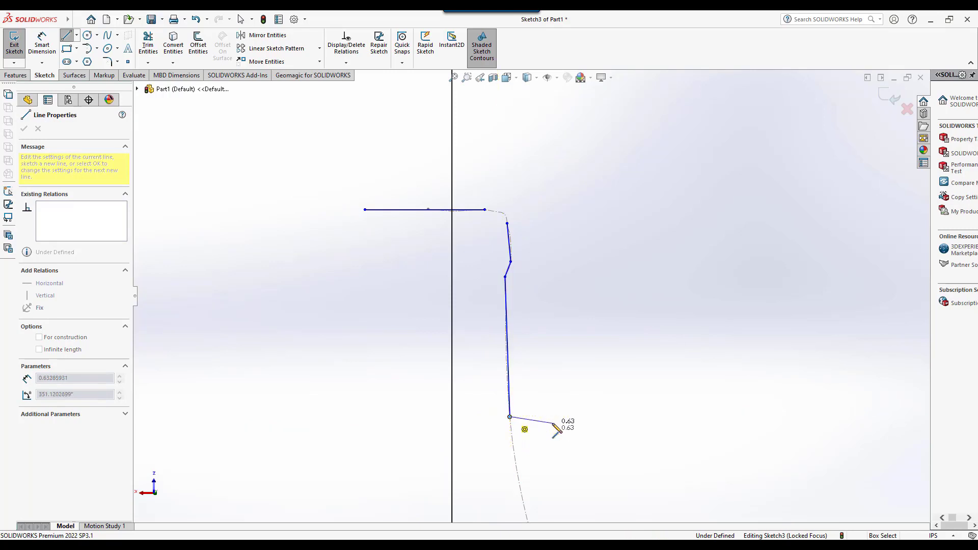
pyautogui.scroll(-3, 558, 429)
pyautogui.scroll(8, 560, 430)
pyautogui.press('a')
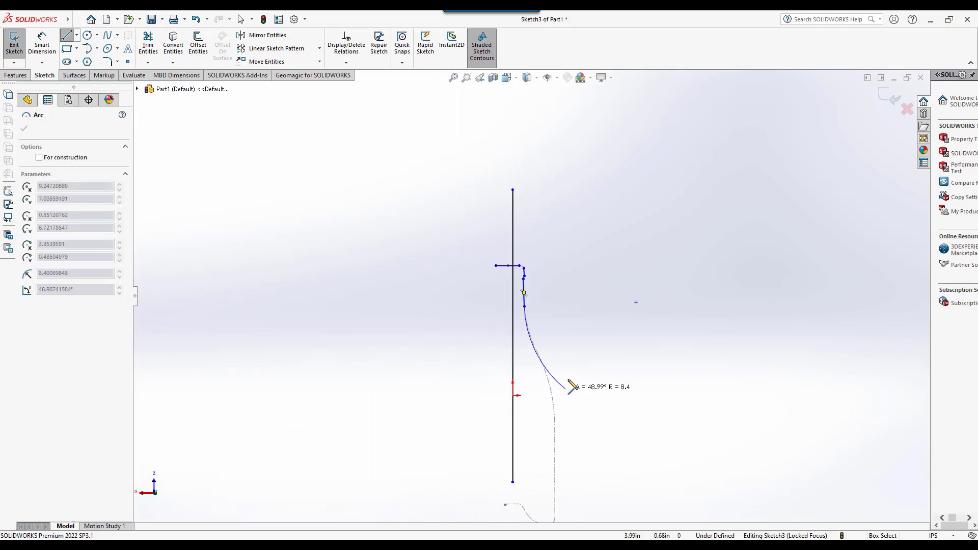
pyautogui.click(539, 356)
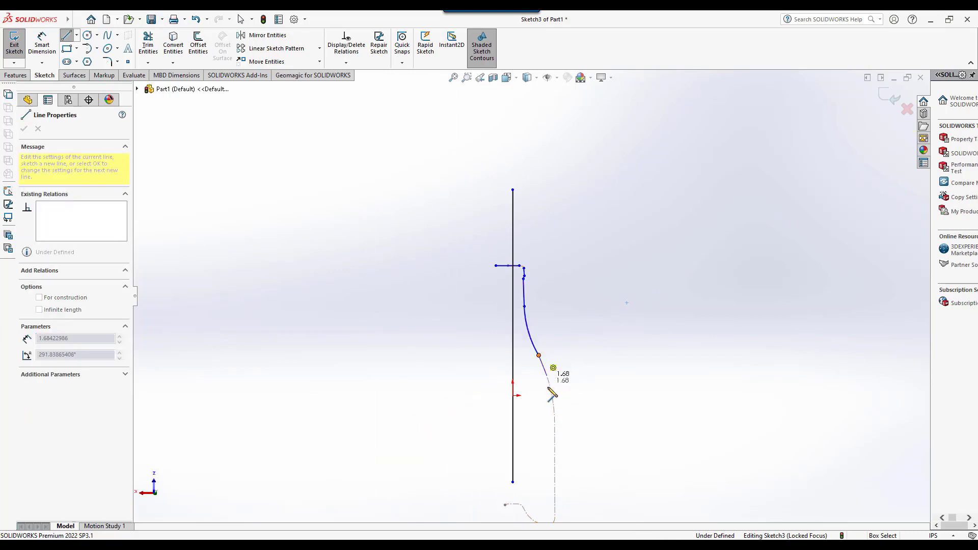
pyautogui.press('a')
pyautogui.click(559, 419)
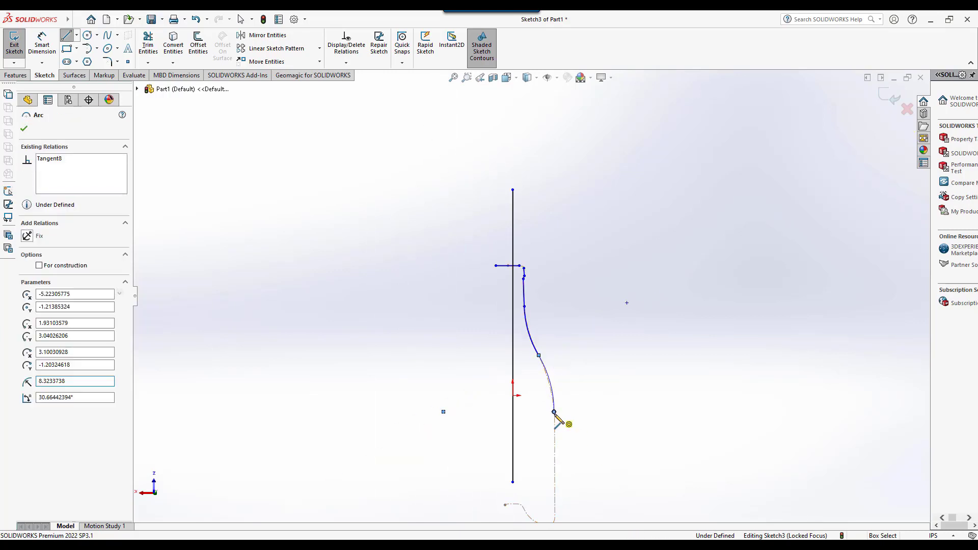
pyautogui.scroll(-3, 559, 421)
pyautogui.scroll(5, 558, 420)
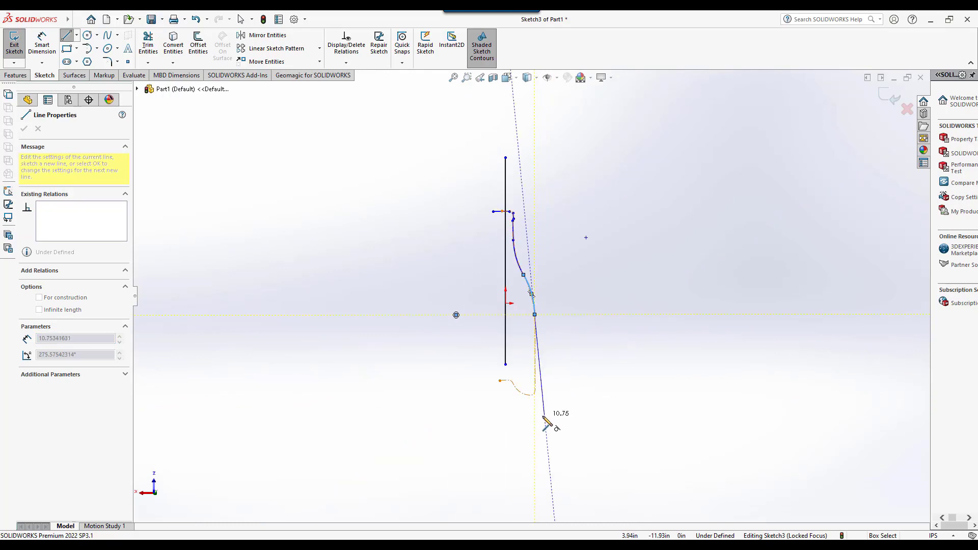
pyautogui.click(535, 417)
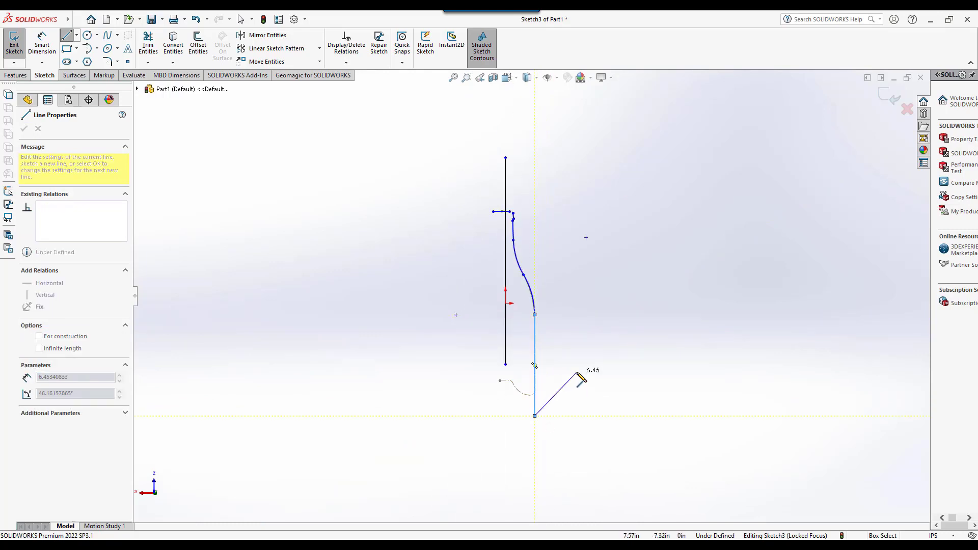
# - Fillet the corner between the slanted and horizontal lines at about R0.45 in
pyautogui.scroll(-5, 516, 197)
pyautogui.click(108, 62)
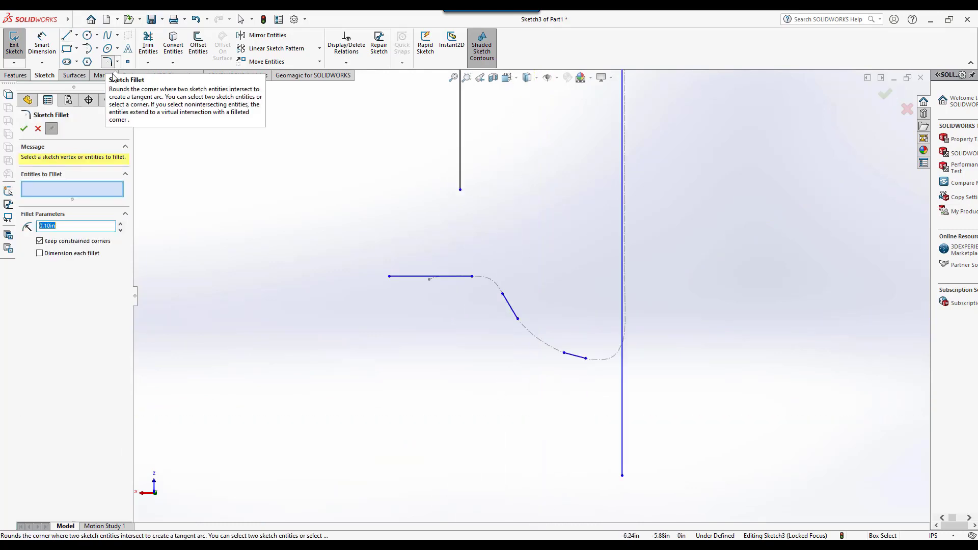
pyautogui.scroll(-3, 515, 282)
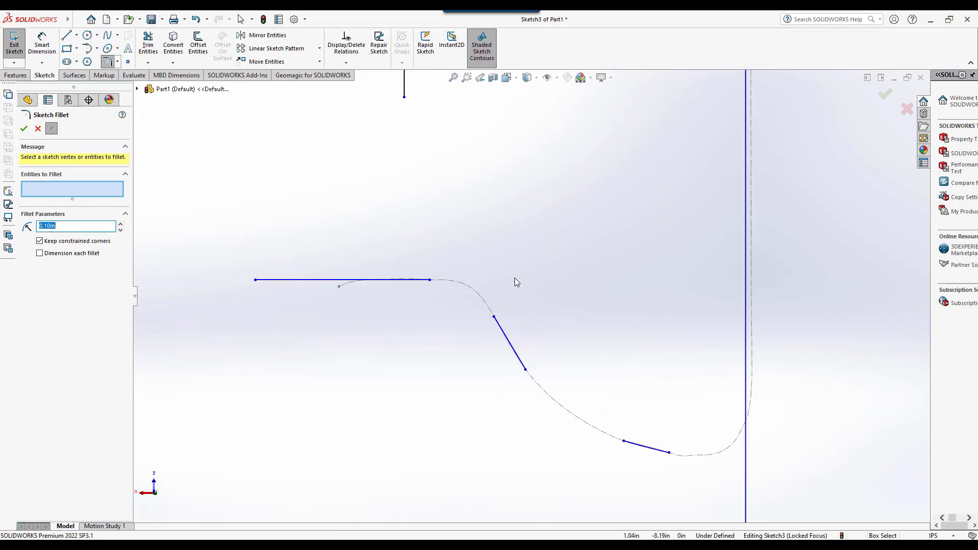
pyautogui.click(500, 329)
pyautogui.click(425, 280)
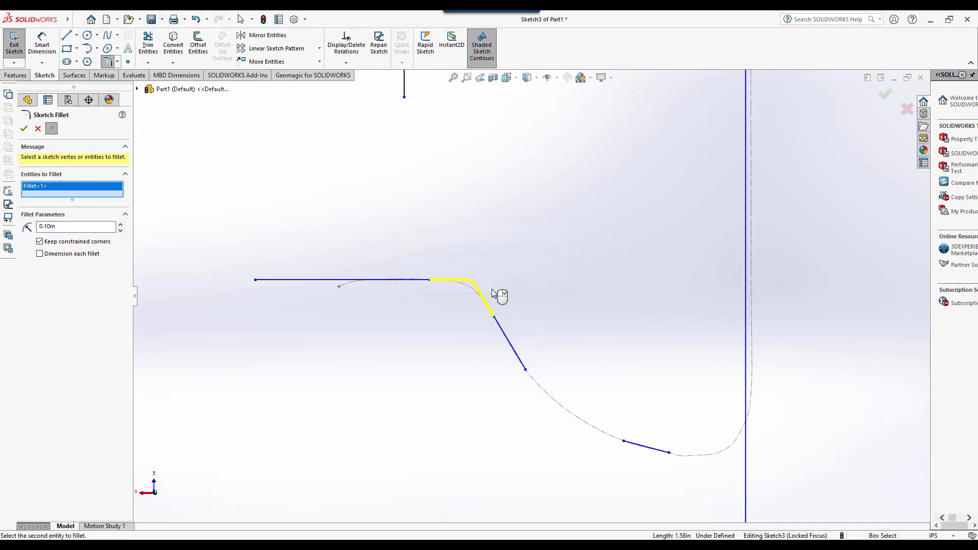
pyautogui.scroll(-3, 491, 295)
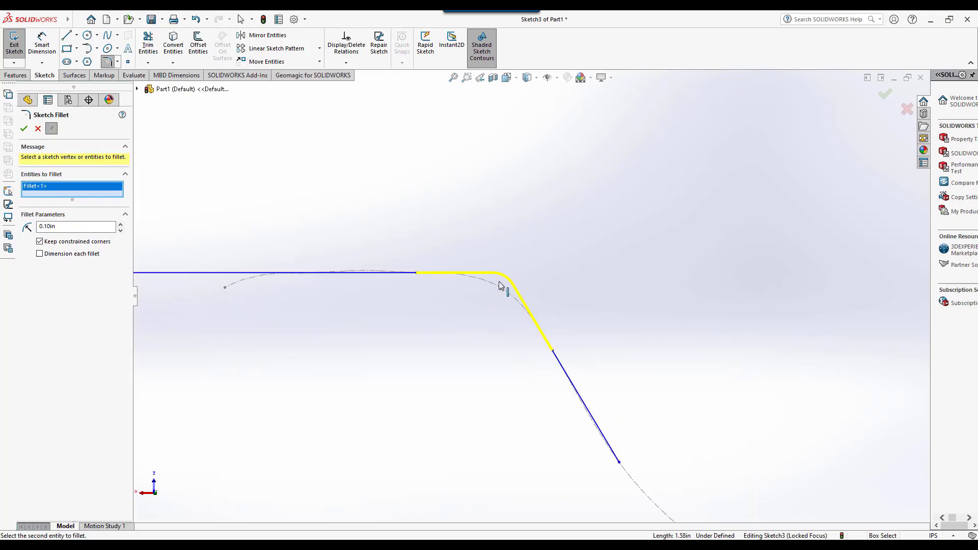
pyautogui.moveTo(506, 280); pyautogui.dragTo(501, 291)
pyautogui.scroll(4, 547, 286)
pyautogui.click(24, 128)
# - Fillet the two sloped lines at about R1.83 in, accepting the lost-relations warning
pyautogui.scroll(-4, 641, 443)
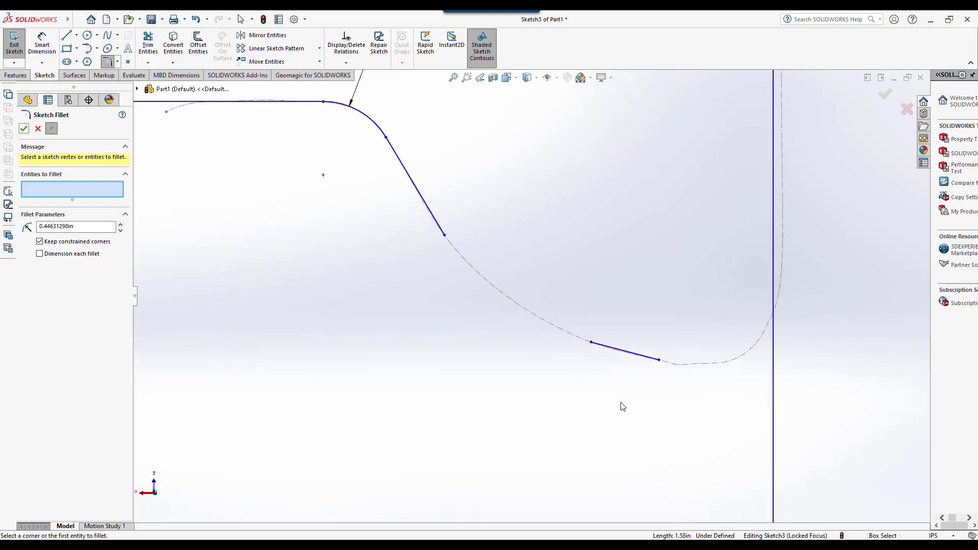
pyautogui.click(440, 225)
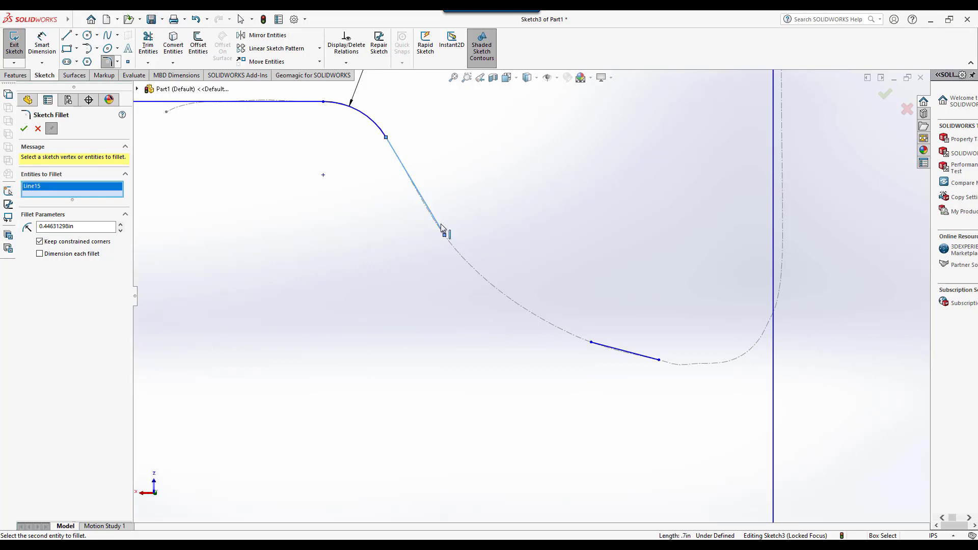
pyautogui.click(619, 351)
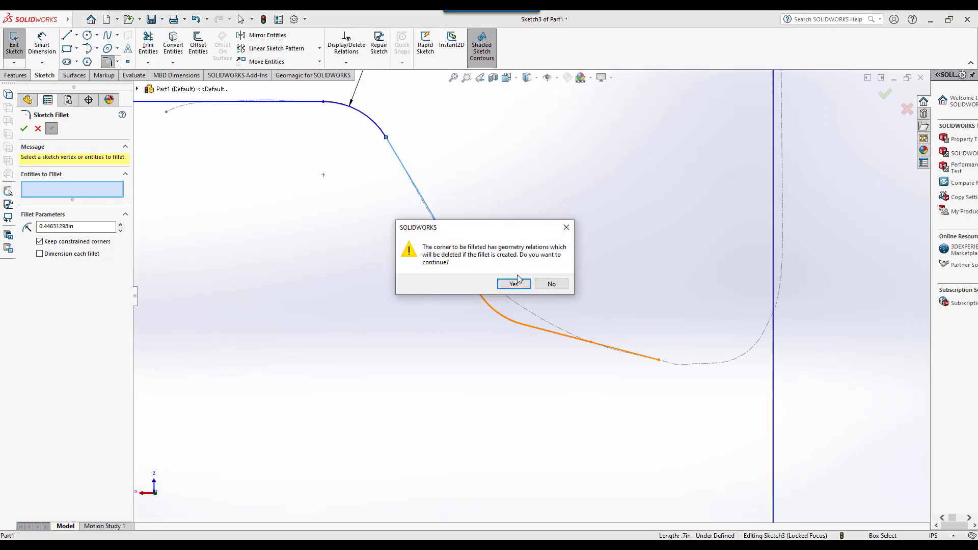
pyautogui.click(515, 283)
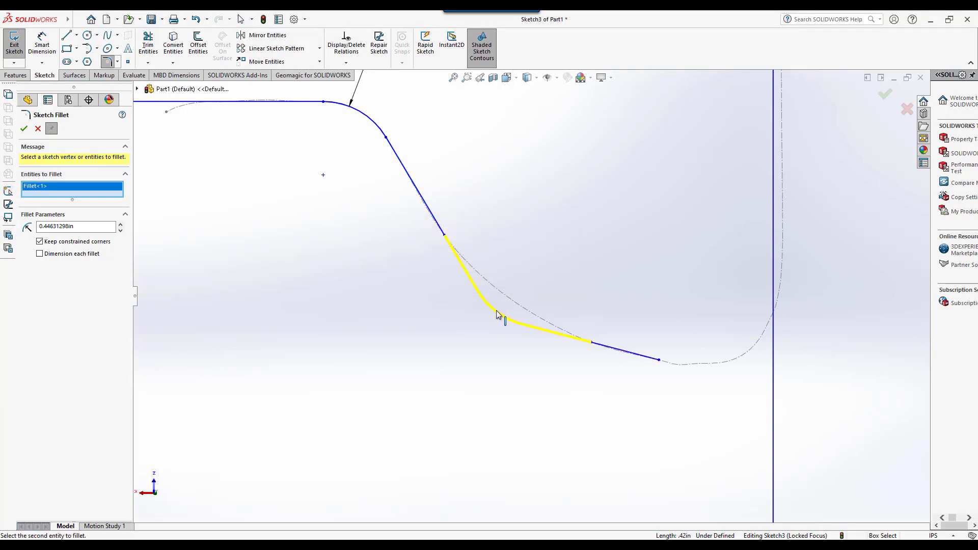
pyautogui.moveTo(498, 314); pyautogui.dragTo(511, 306)
pyautogui.scroll(3, 580, 271)
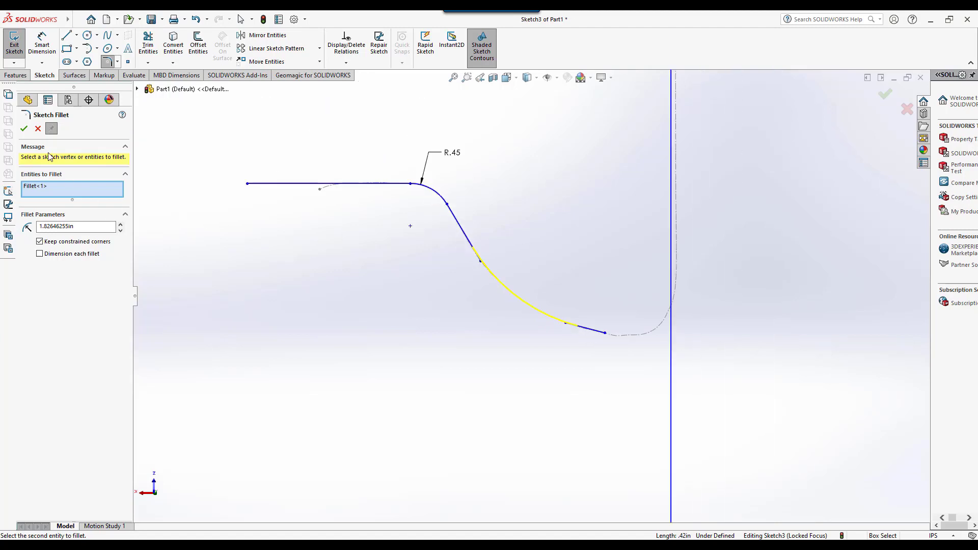
pyautogui.click(24, 129)
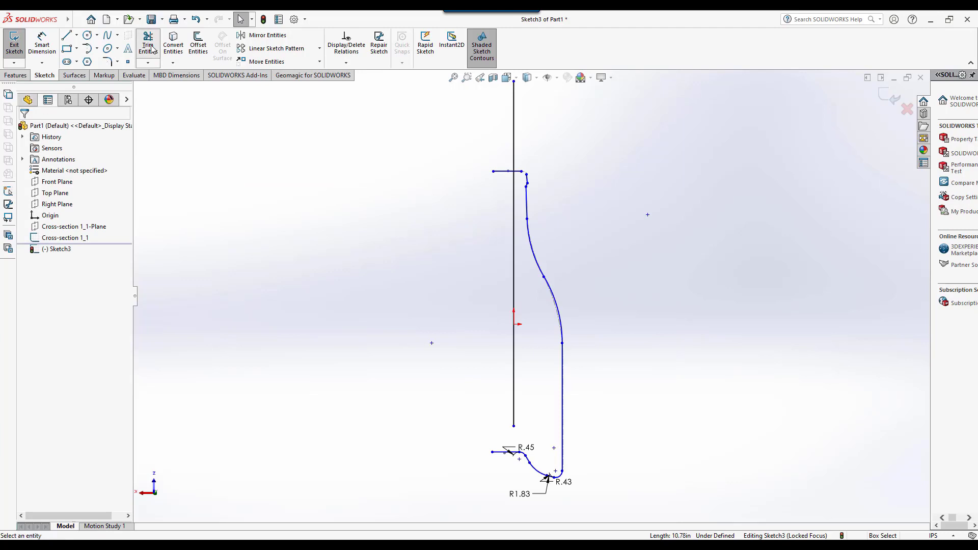
# - Corner-trim the top horizontal line to both the vertical axis line and the slanted right segment
pyautogui.click(148, 45)
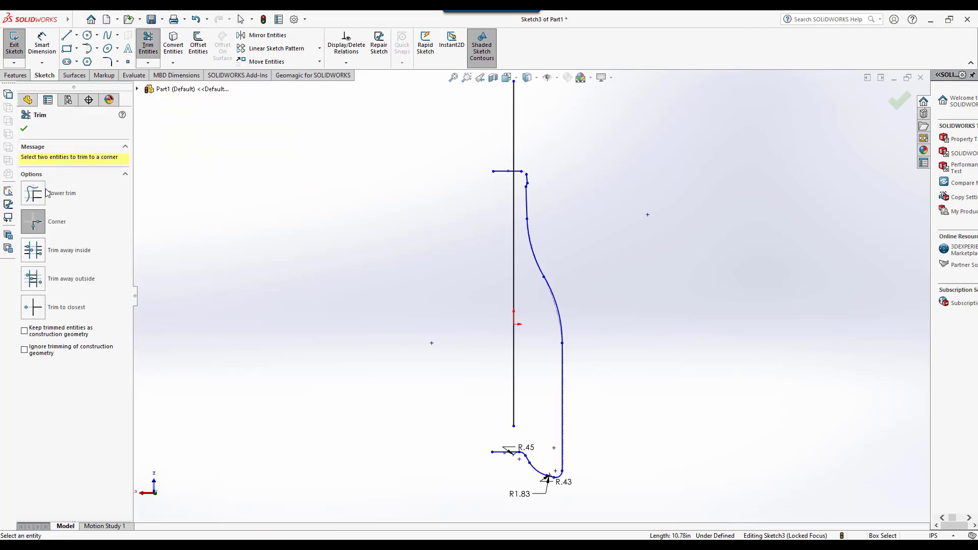
pyautogui.scroll(5, 528, 158)
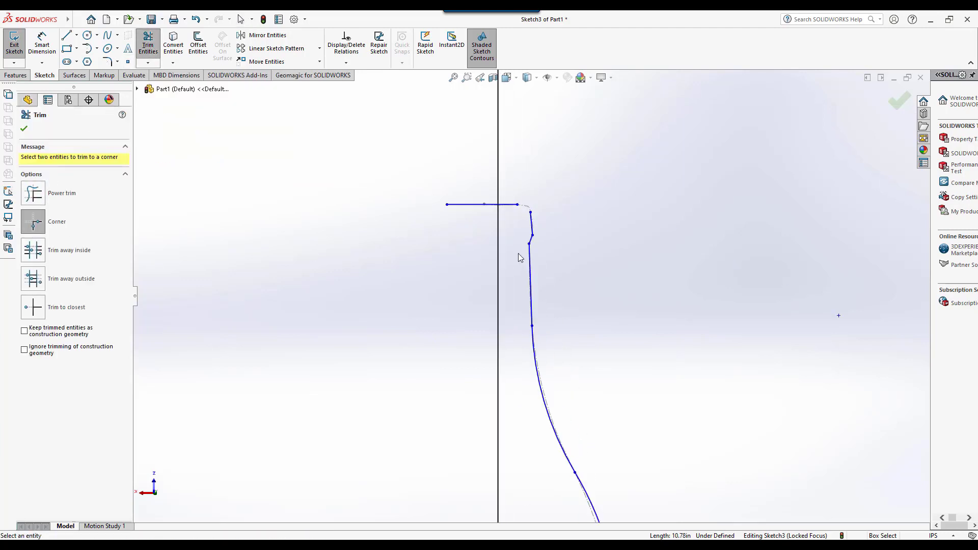
pyautogui.scroll(5, 517, 249)
pyautogui.click(507, 147)
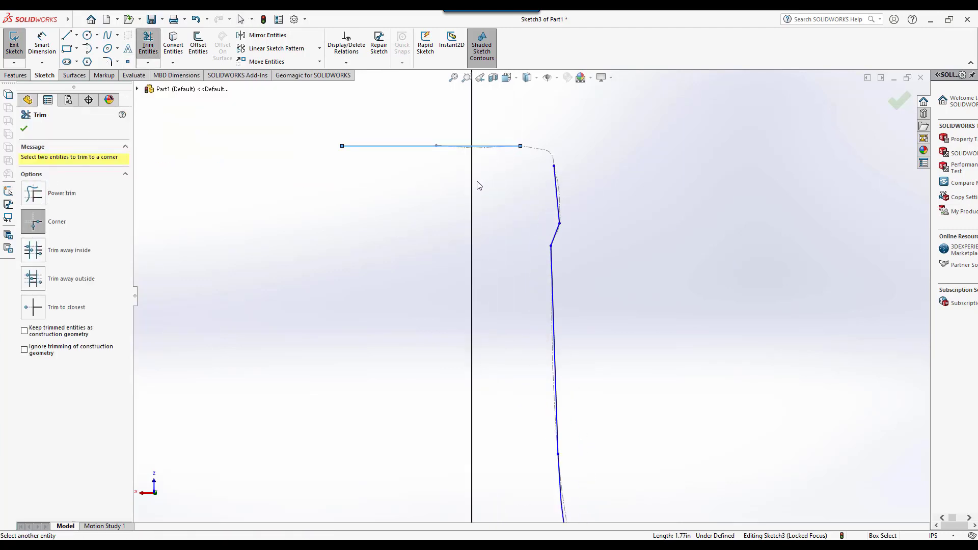
pyautogui.click(471, 189)
pyautogui.click(556, 192)
pyautogui.click(512, 152)
# - Corner-trim the vertical axis line with the base line to close the profile's bottom corner
pyautogui.scroll(3, 573, 311)
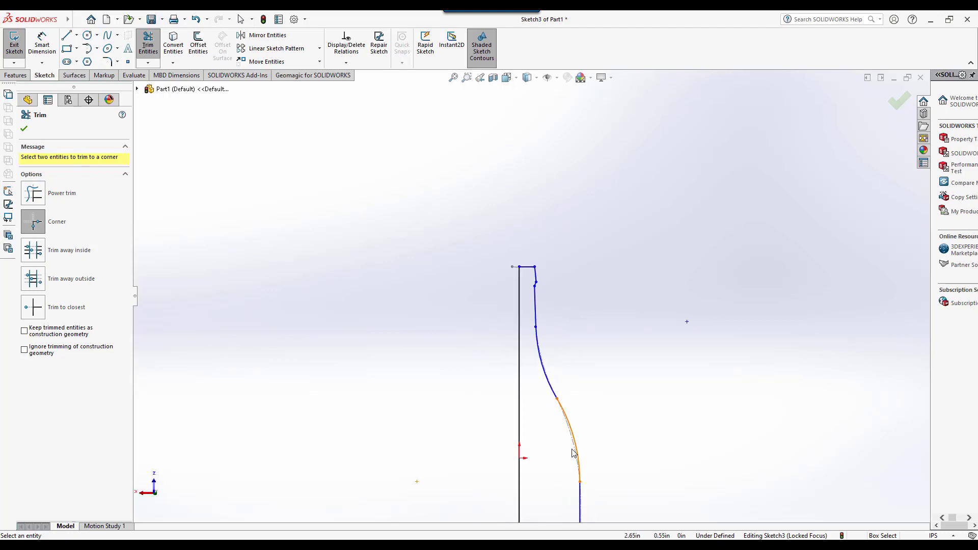
pyautogui.scroll(-3, 528, 348)
pyautogui.scroll(-5, 497, 289)
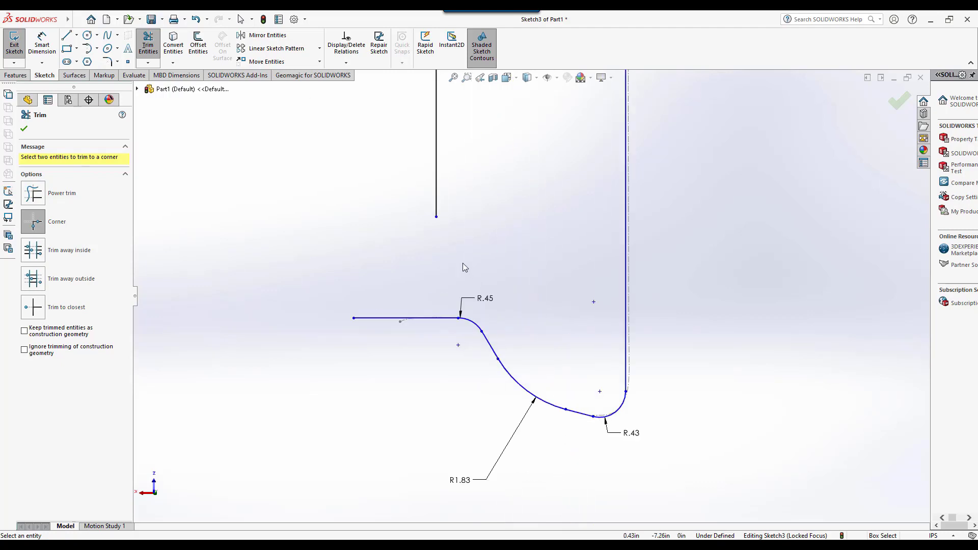
pyautogui.click(438, 208)
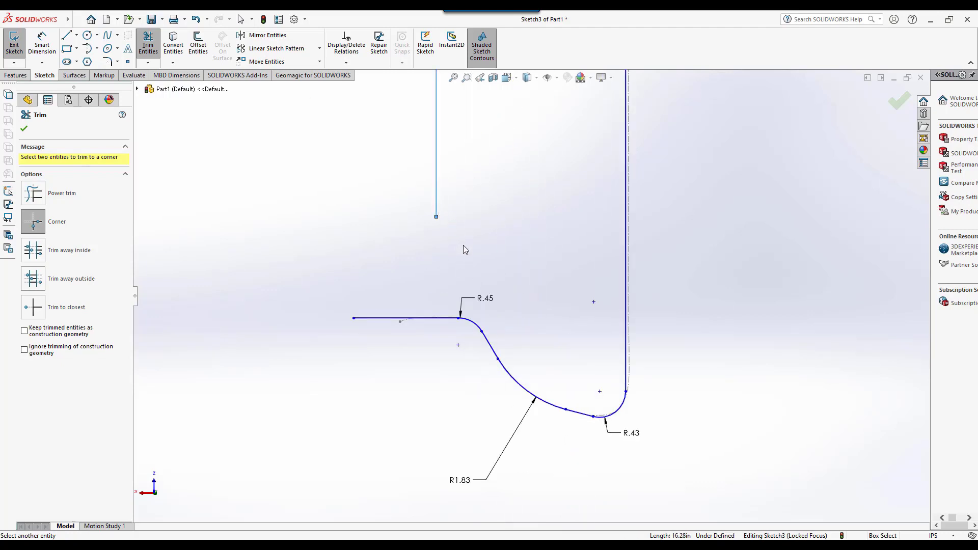
pyautogui.click(451, 317)
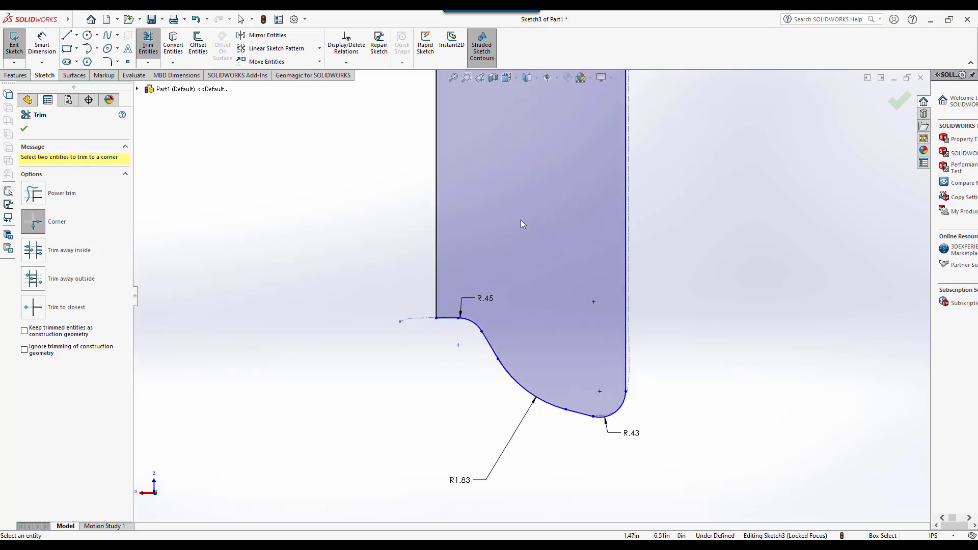
pyautogui.scroll(6, 530, 240)
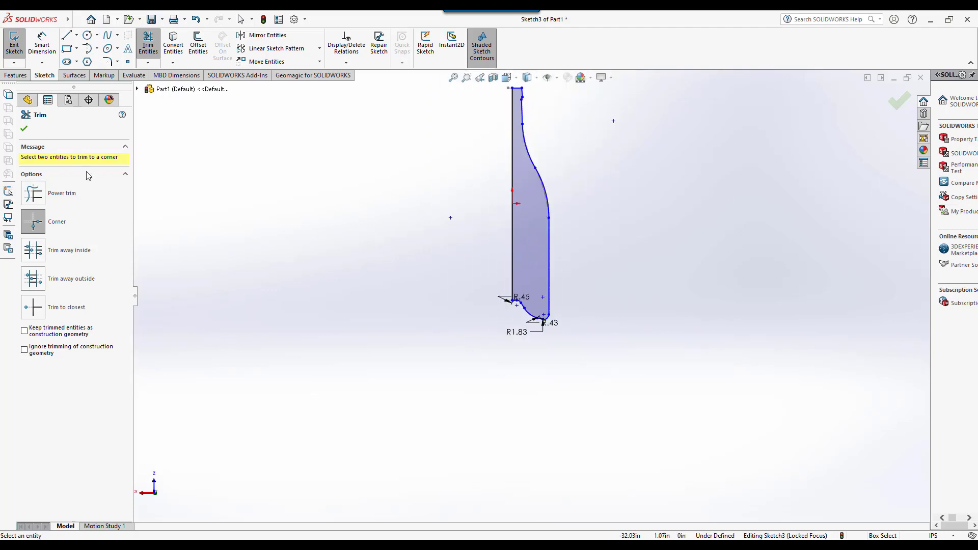
pyautogui.click(24, 129)
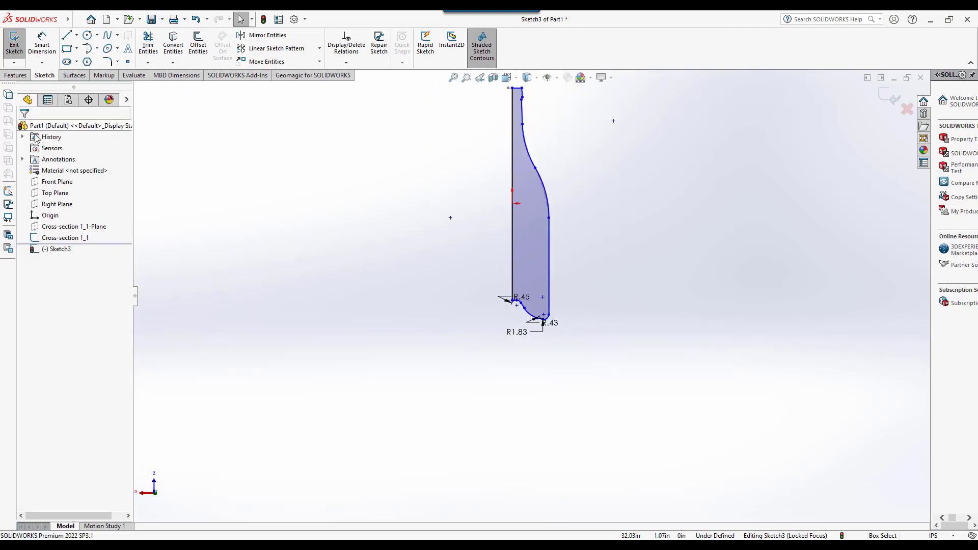
# - Exit Sketch3 and create a Blind 360° Revolved Boss/Base about the Line1 centreline
pyautogui.click(14, 45)
pyautogui.moveTo(358, 205)
pyautogui.mouseDown(button='middle')
pyautogui.moveTo(345, 289)
pyautogui.moveTo(400, 192)
pyautogui.moveTo(387, 184)
pyautogui.mouseUp(button='middle')
pyautogui.click(16, 75)
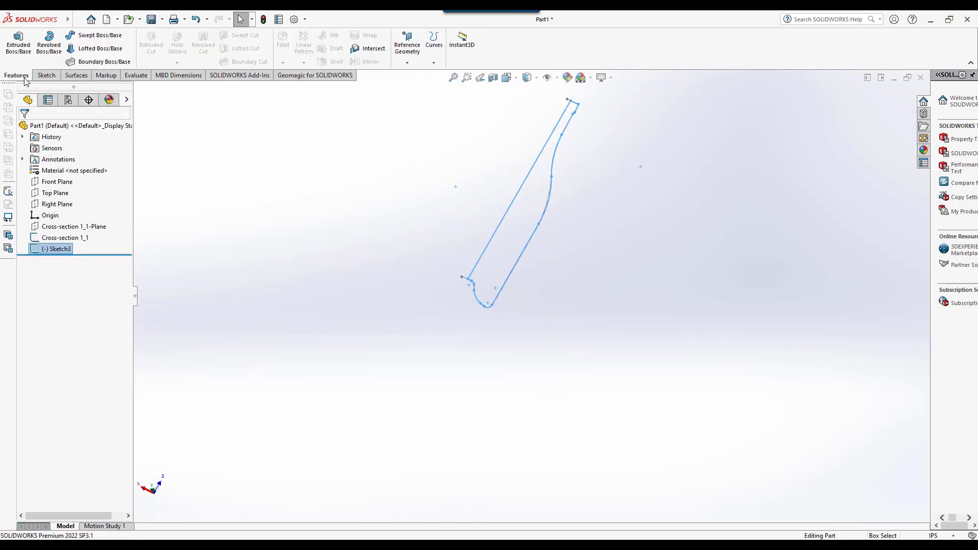
pyautogui.click(51, 46)
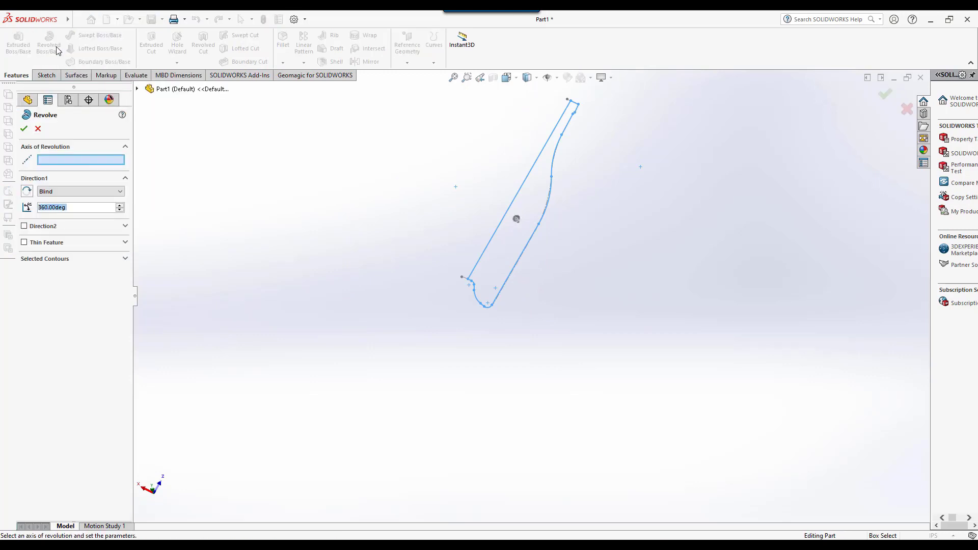
pyautogui.click(489, 243)
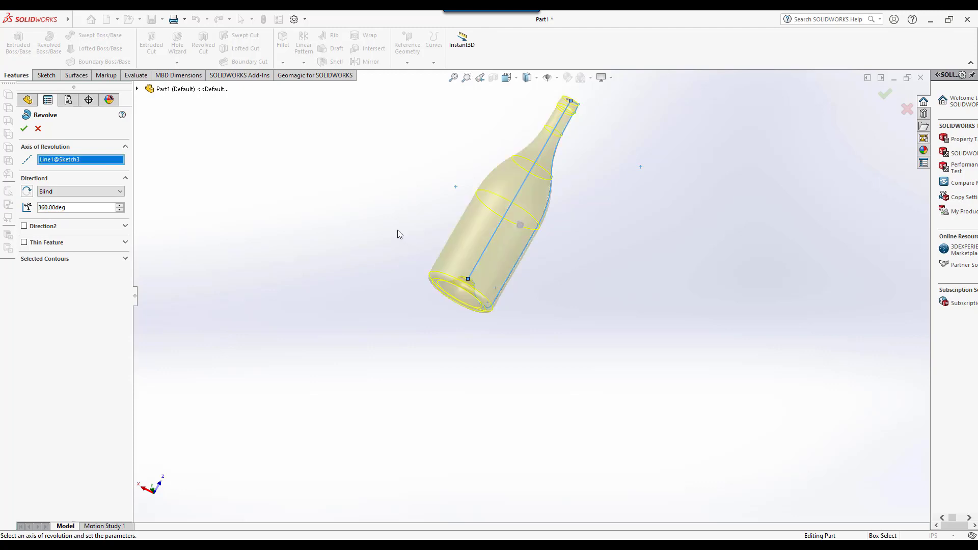
pyautogui.click(24, 129)
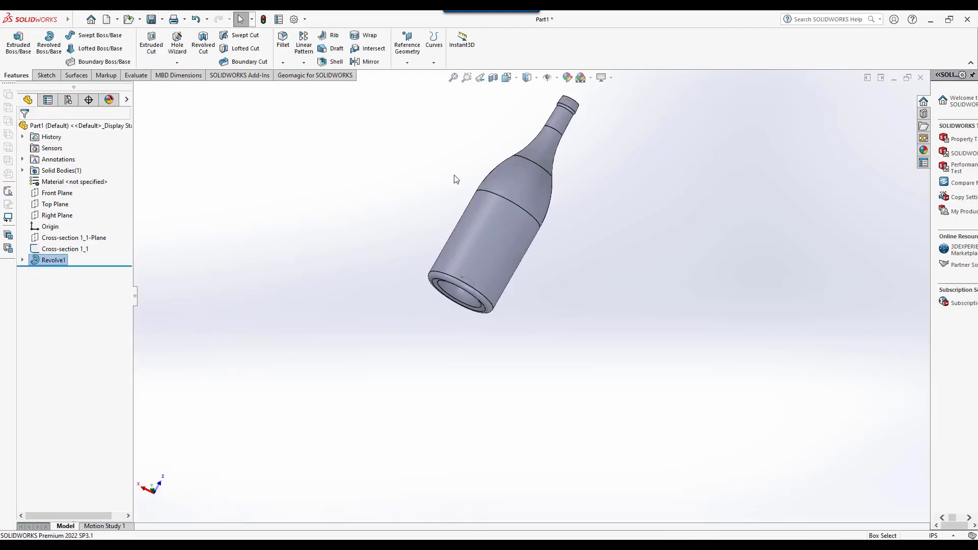
# - Orbit and zoom to inspect the bottle's cylindrical body, shoulder, neck and lipped opening
pyautogui.moveTo(455, 179); pyautogui.dragTo(417, 360, button='middle')
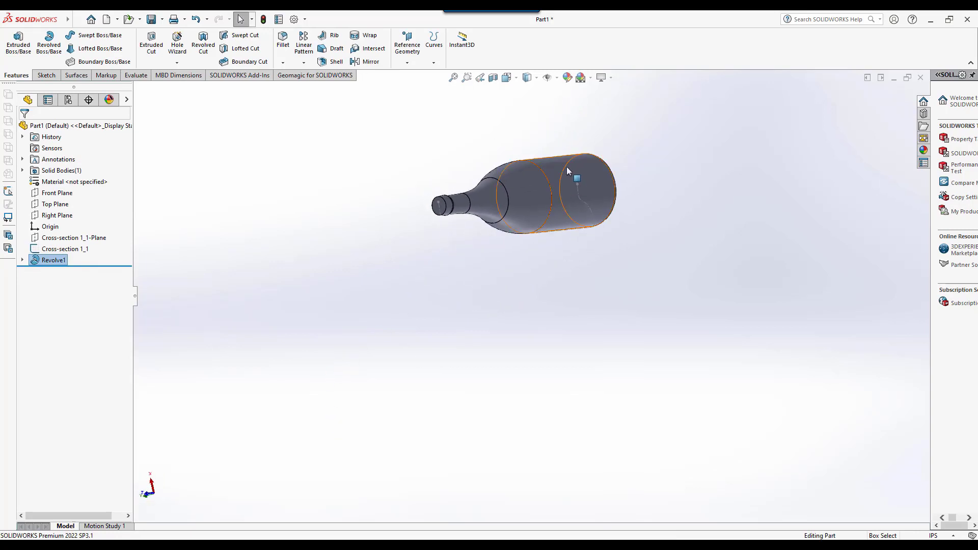
pyautogui.scroll(-5, 579, 185)
pyautogui.moveTo(578, 185); pyautogui.dragTo(409, 390, button='middle')
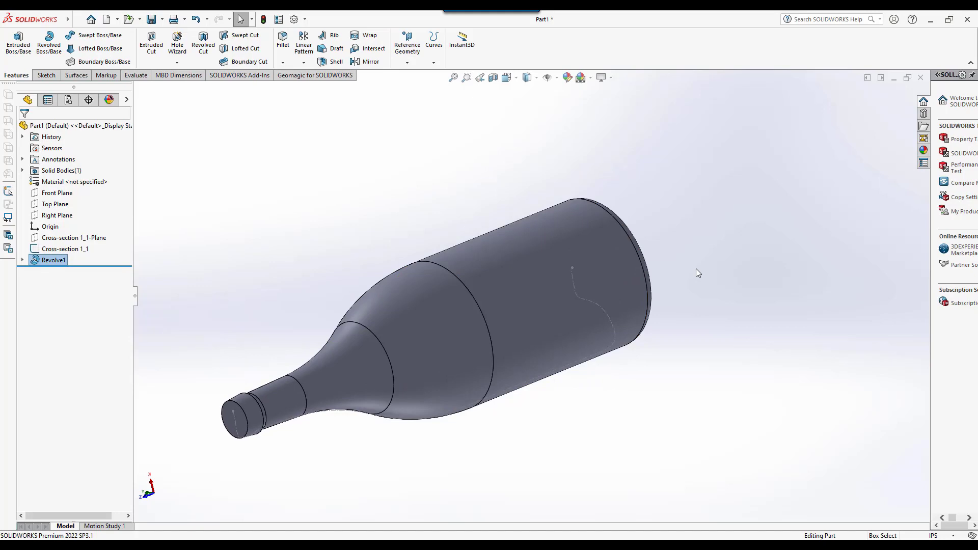